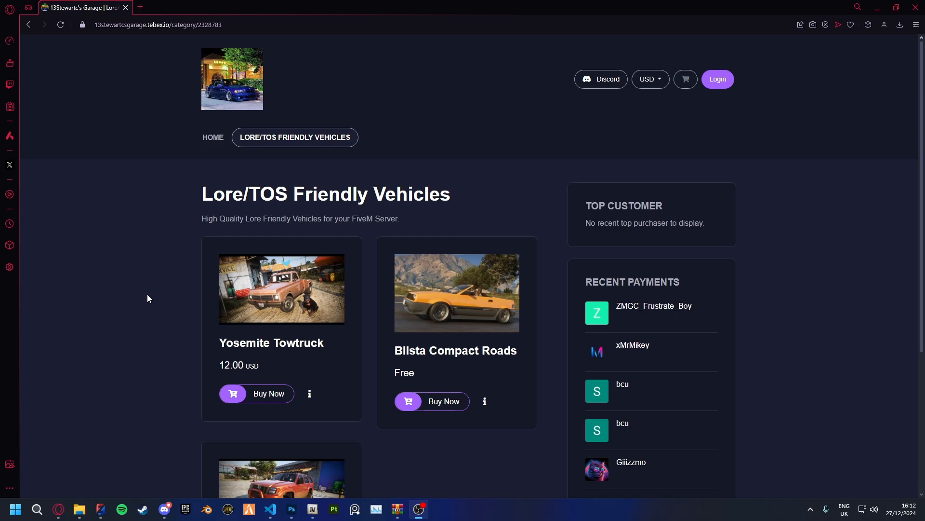
pyautogui.scroll(-2, 181, 245)
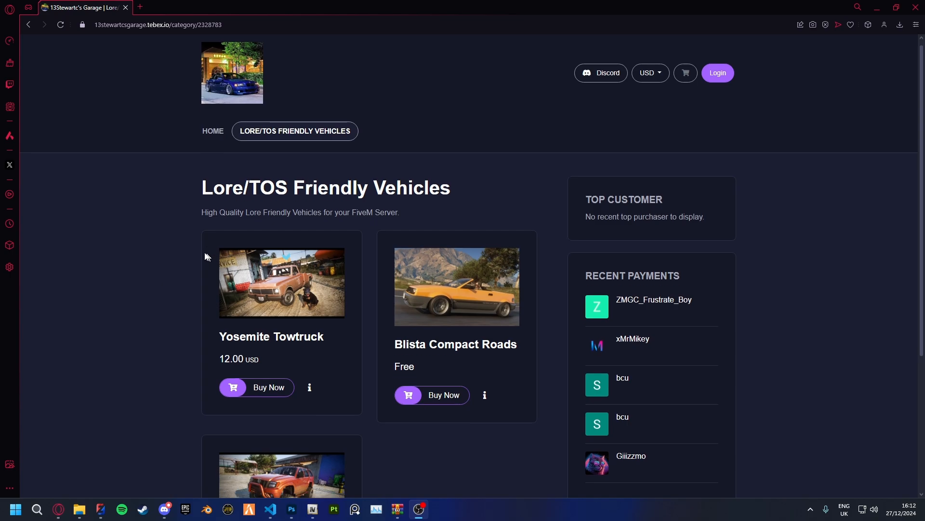
pyautogui.scroll(2, 181, 241)
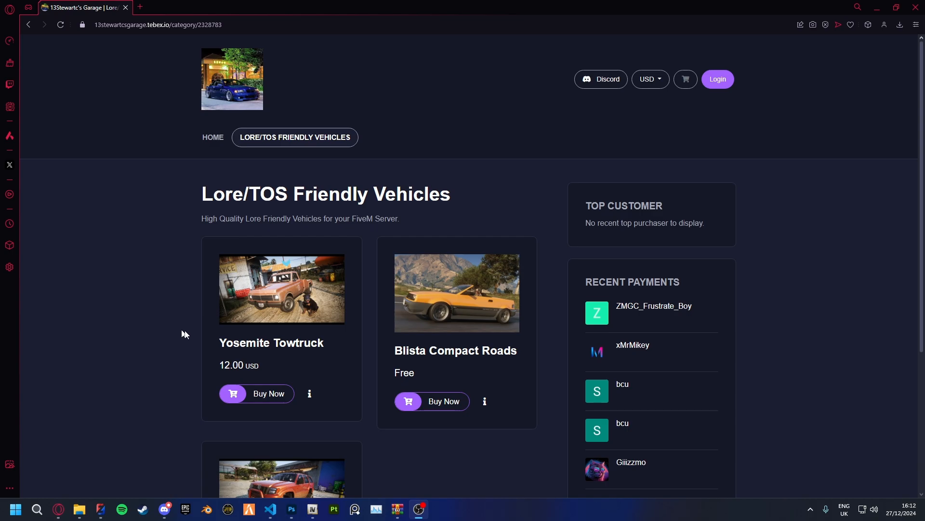
# Examine the contents of the cfx-stew-cruiserettepack and Template folders in the cfx-stew-cruiserettepack.zip archive, then move the archive window out of view
pyautogui.moveTo(0, 124); pyautogui.dragTo(396, 106)
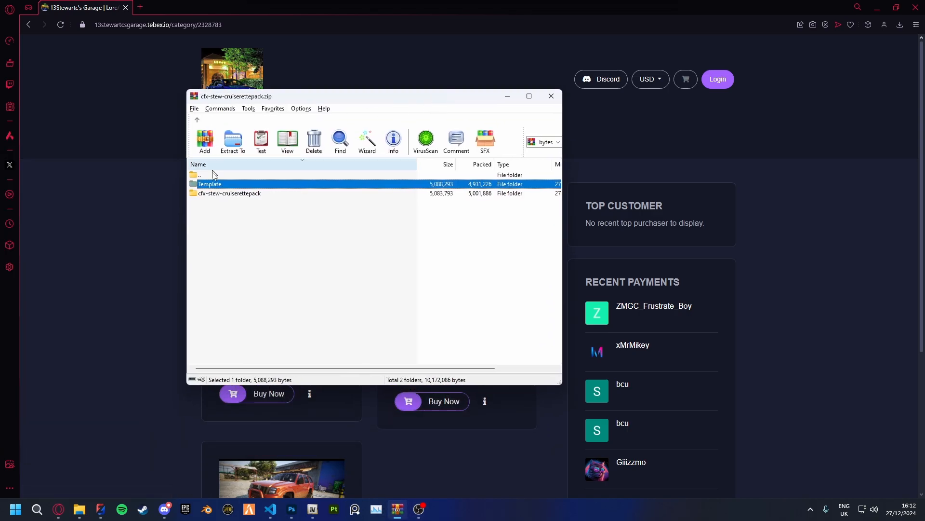
pyautogui.click(212, 195)
pyautogui.doubleClick(212, 195)
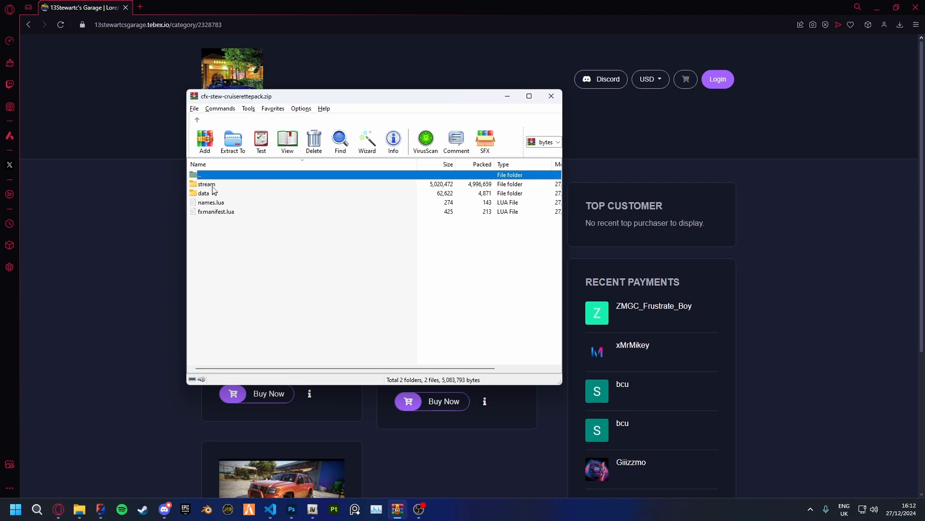
pyautogui.press('BackSpace')
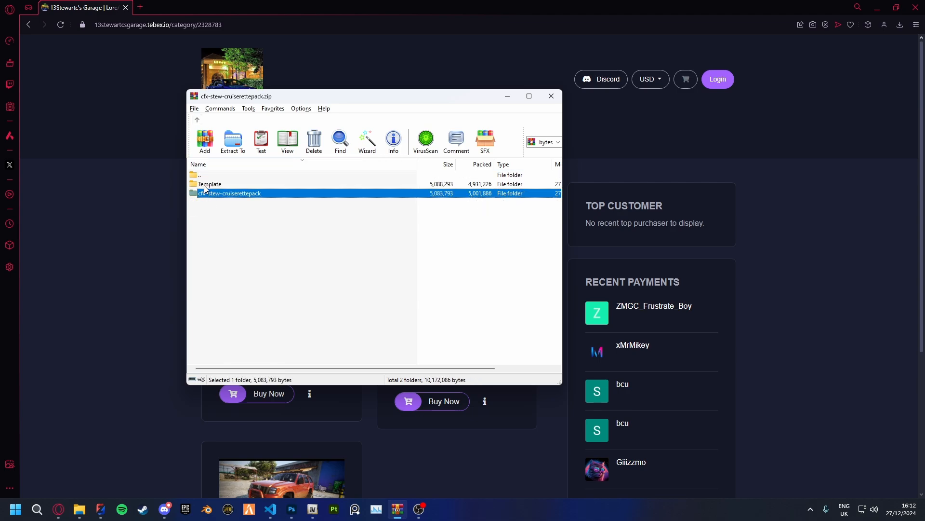
pyautogui.doubleClick(205, 185)
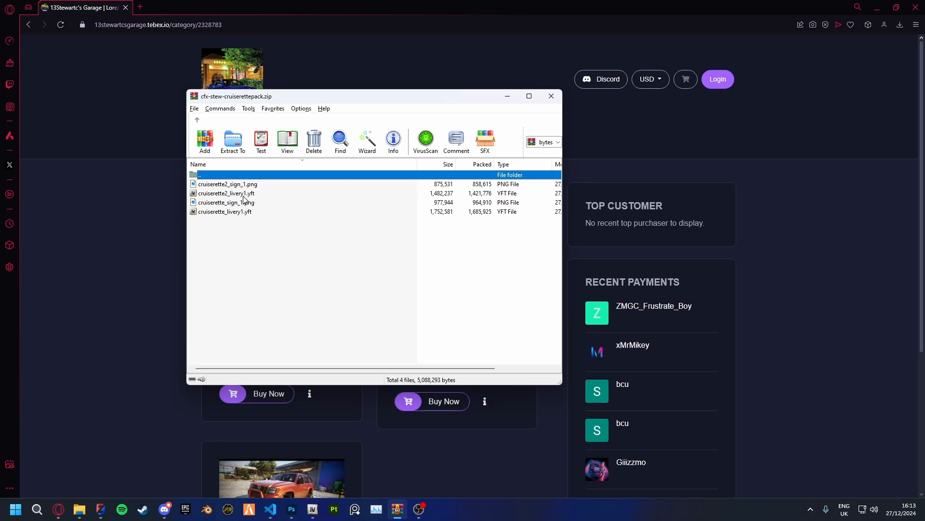
pyautogui.moveTo(257, 96); pyautogui.dragTo(0, 145)
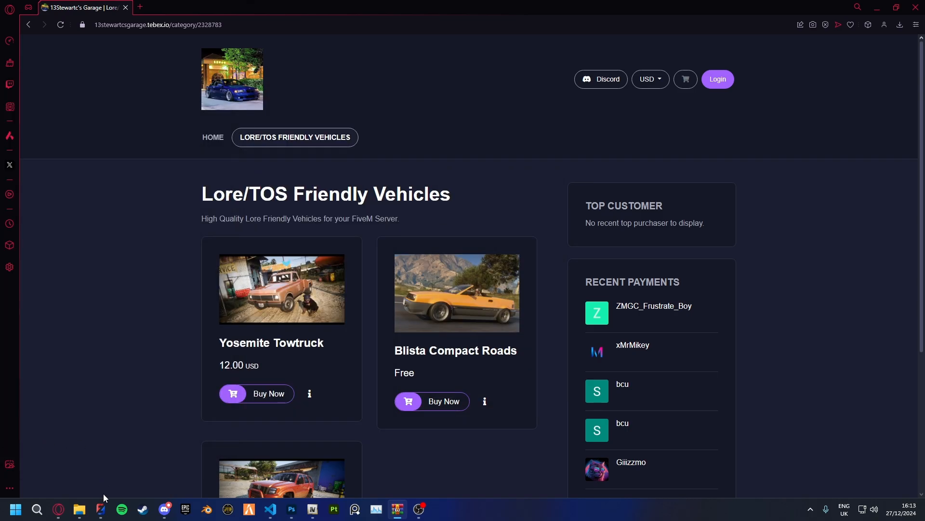
# Switch to ZModeler and import cruiserette_livery1.yft from the Template folder
pyautogui.click(101, 509)
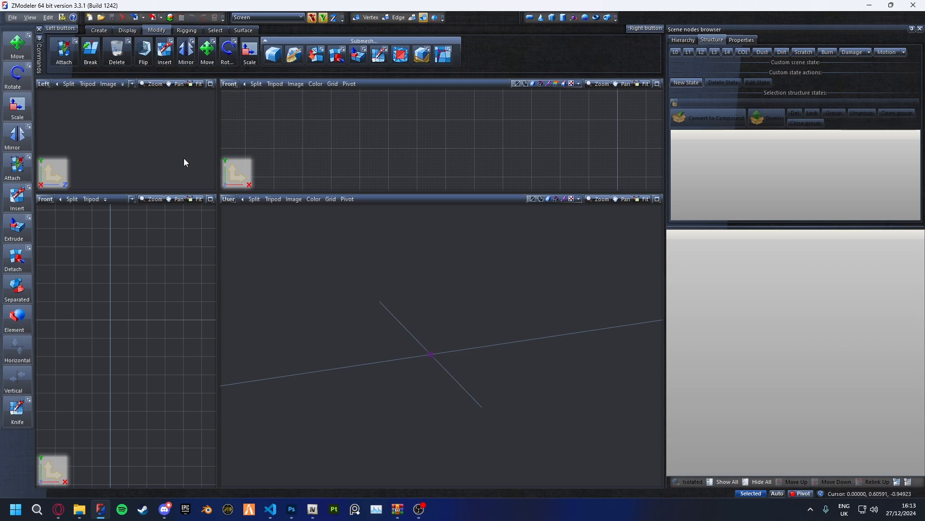
pyautogui.click(10, 18)
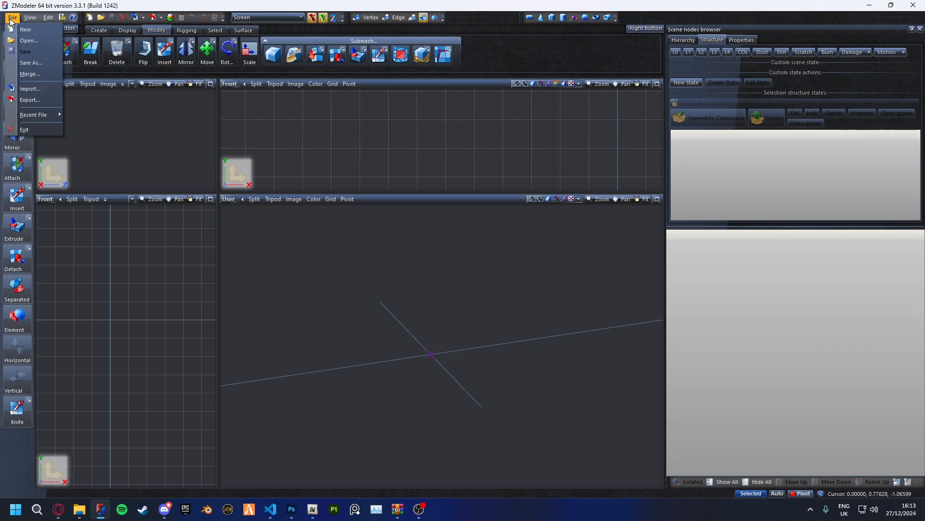
pyautogui.click(43, 92)
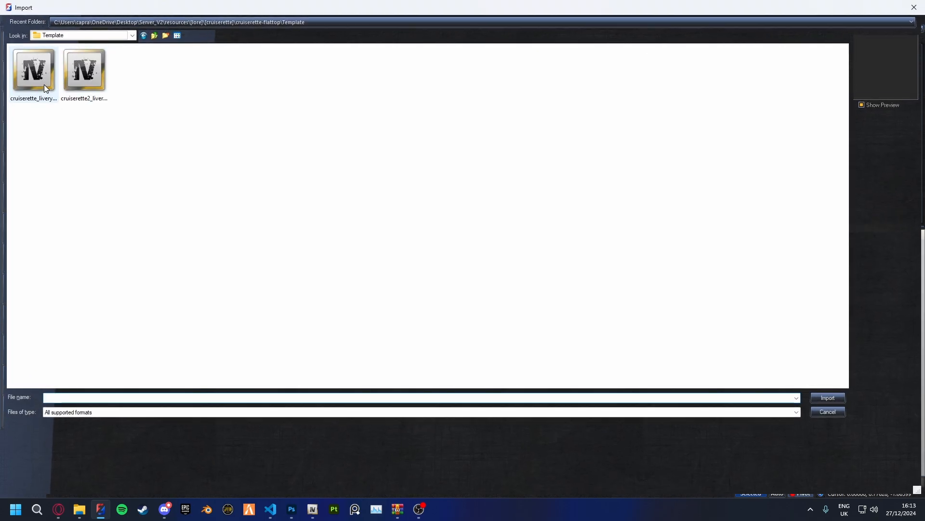
pyautogui.click(45, 84)
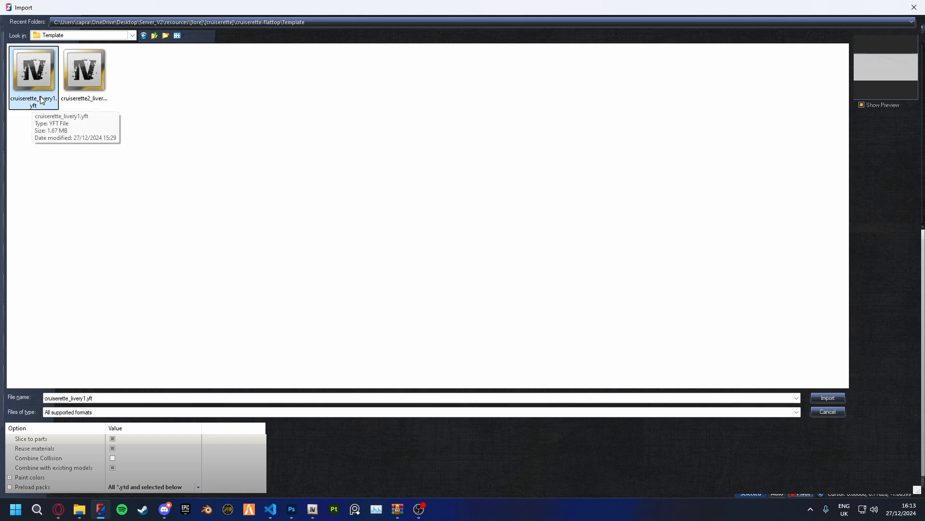
pyautogui.click(837, 398)
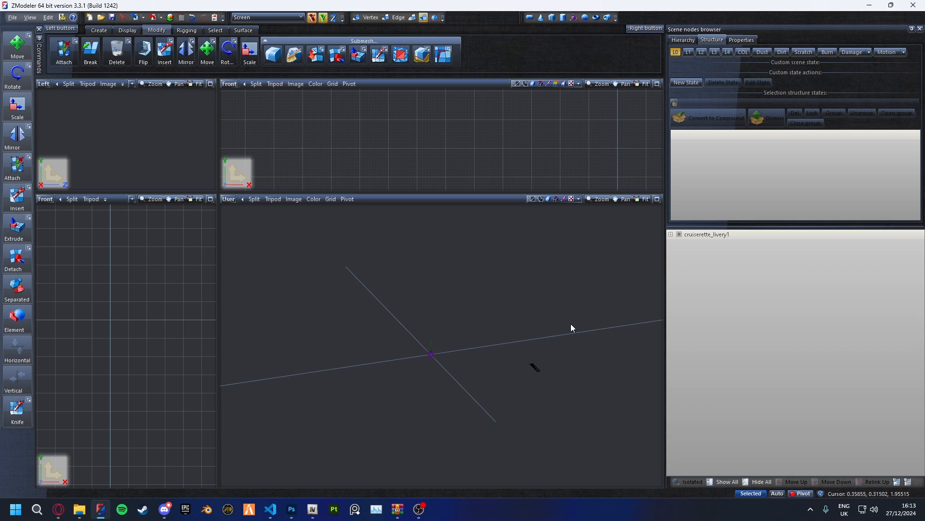
# Expand the cruiserette_livery1 node in the scene hierarchy and select its child cruiserette_livery1_ng
pyautogui.click(674, 235)
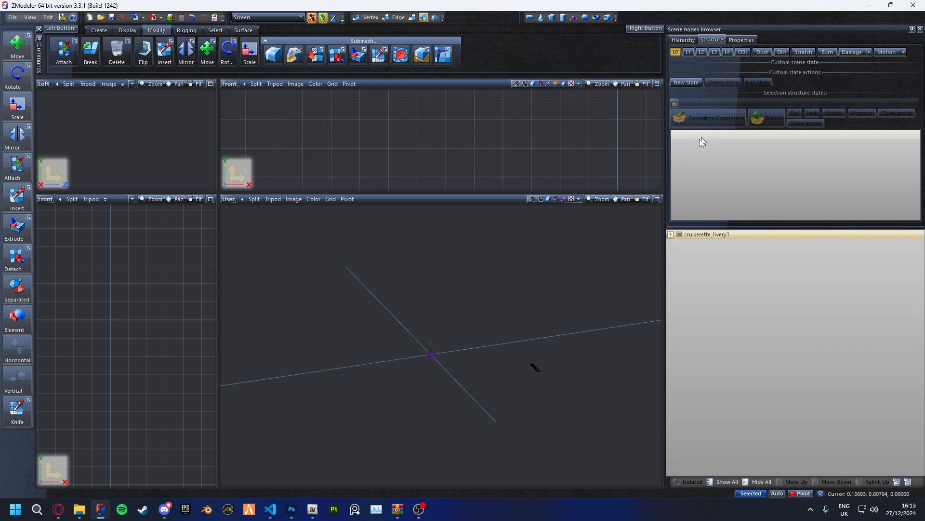
pyautogui.click(671, 234)
pyautogui.click(690, 239)
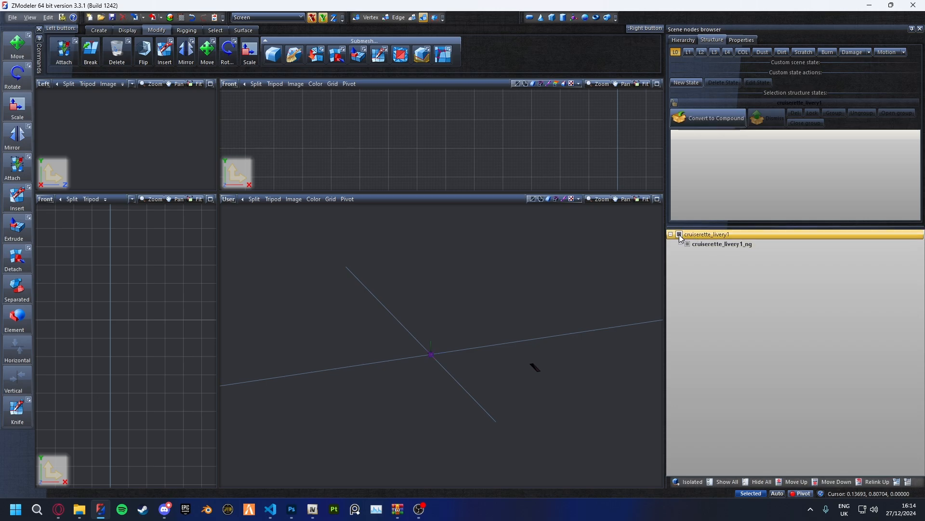
pyautogui.click(688, 244)
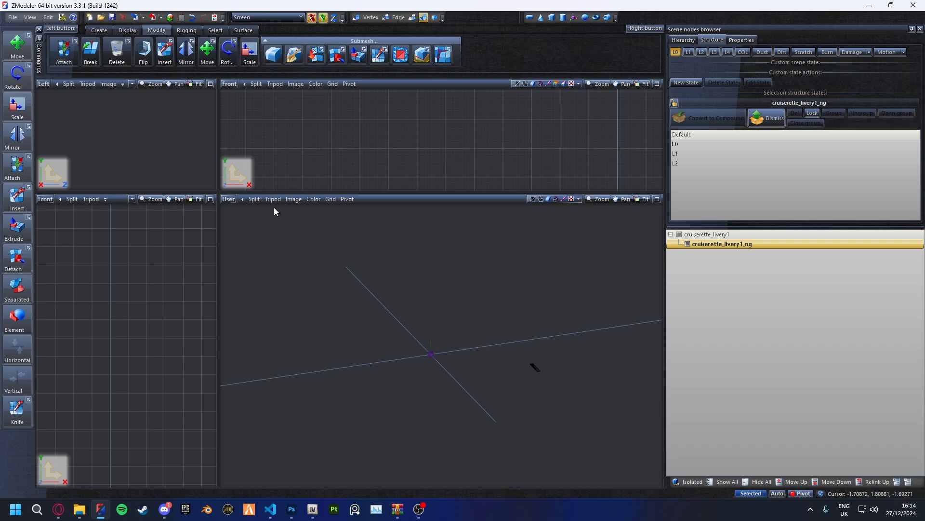
# Open the Textures Browser and preview cruiserette_sign_1.dds in the cruiserette_livery1.yft texture group
pyautogui.click(181, 17)
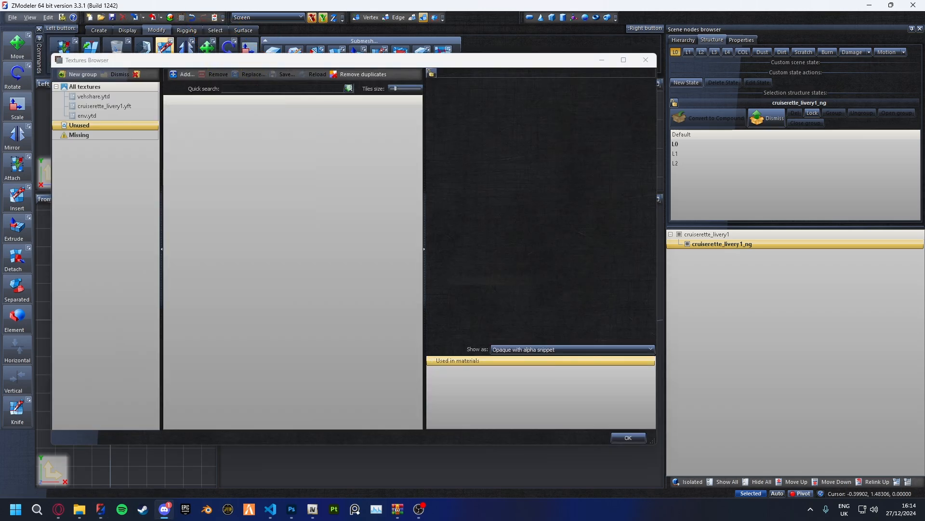
pyautogui.click(92, 105)
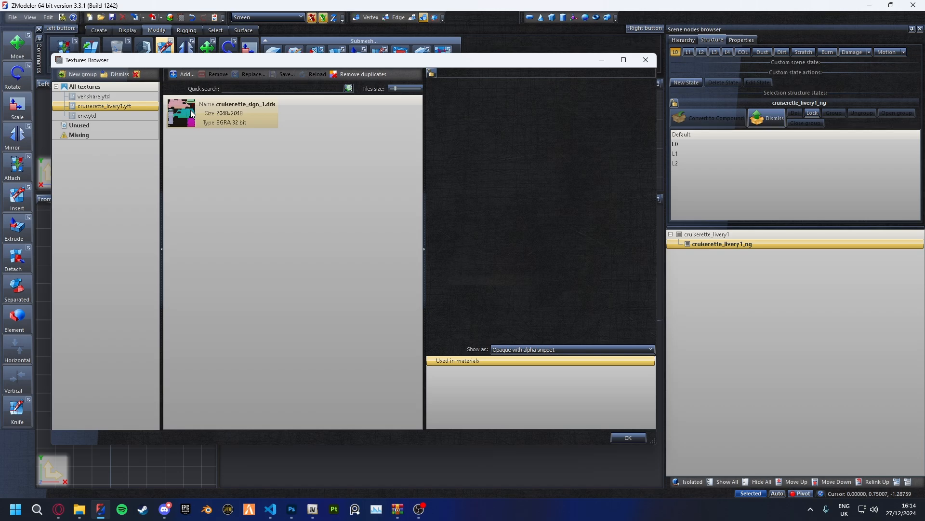
pyautogui.click(192, 114)
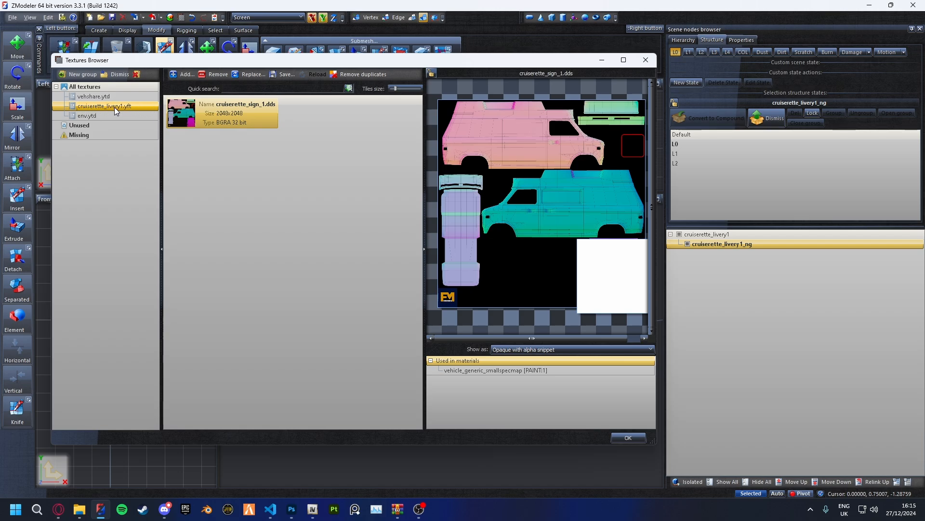
pyautogui.click(712, 234)
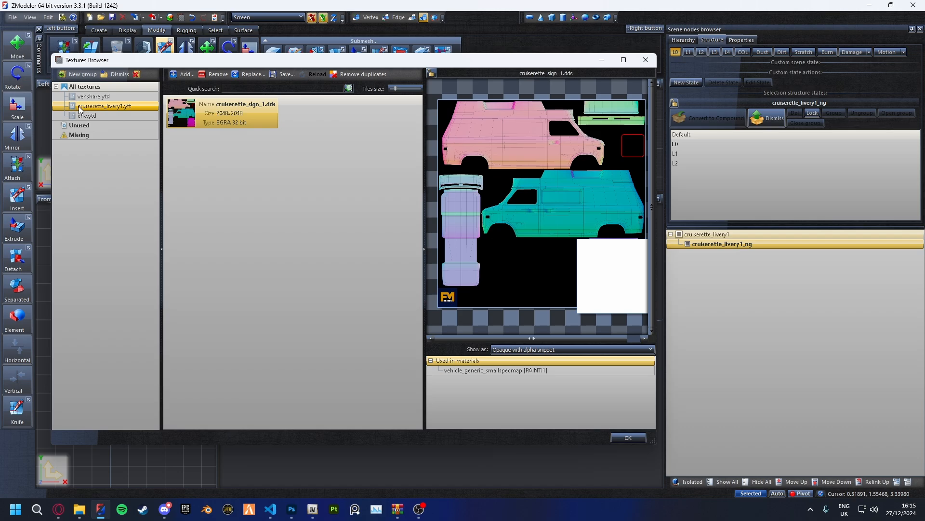
pyautogui.doubleClick(124, 108)
pyautogui.moveTo(105, 106); pyautogui.dragTo(77, 106)
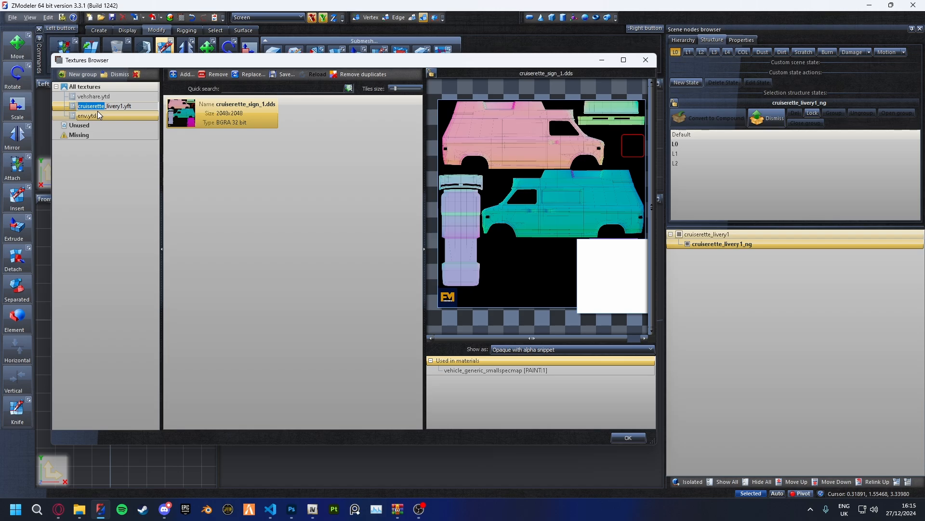
pyautogui.press('Escape')
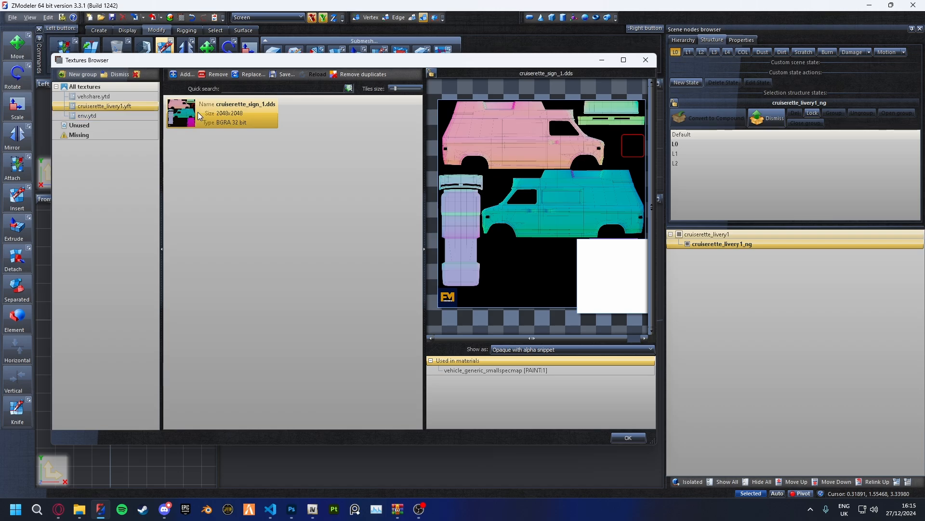
pyautogui.scroll(-1, 528, 189)
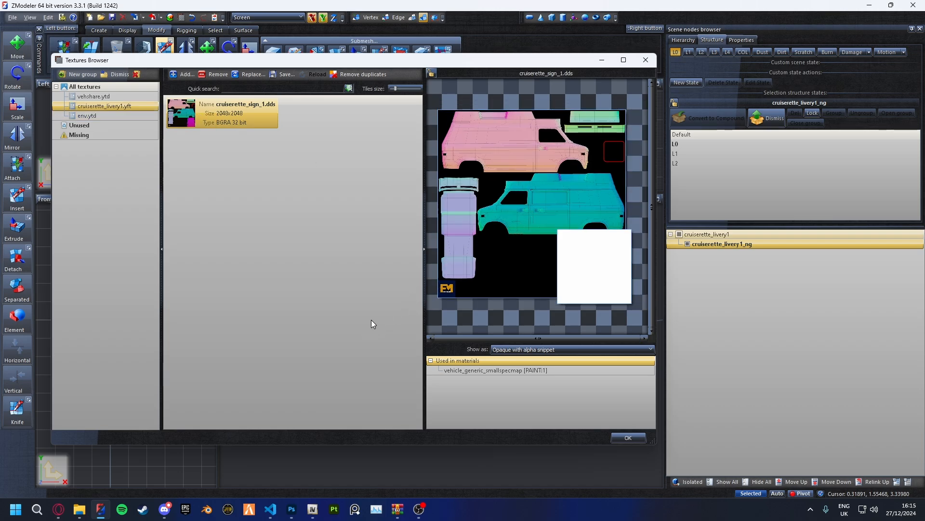
# Switch to Photoshop and hide the Background layer of the livery template, keeping Layer 1 shown
pyautogui.click(292, 510)
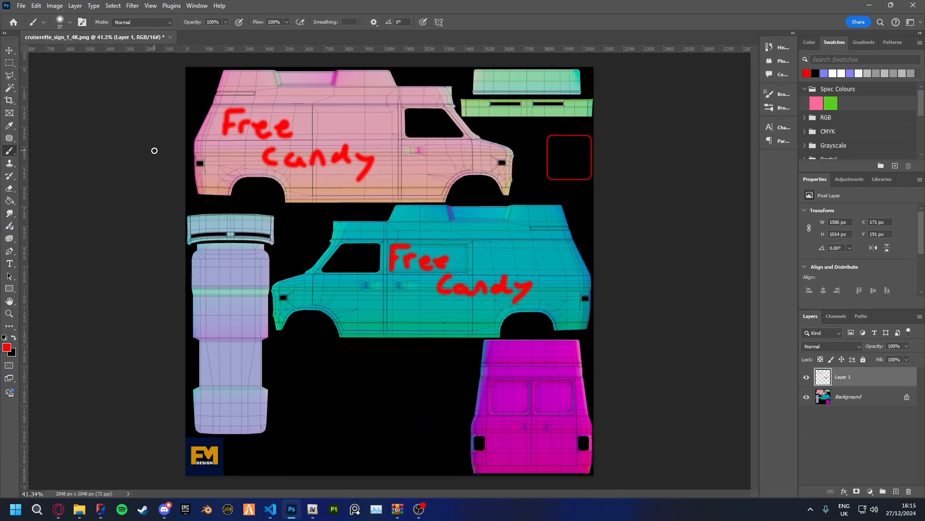
pyautogui.click(807, 397)
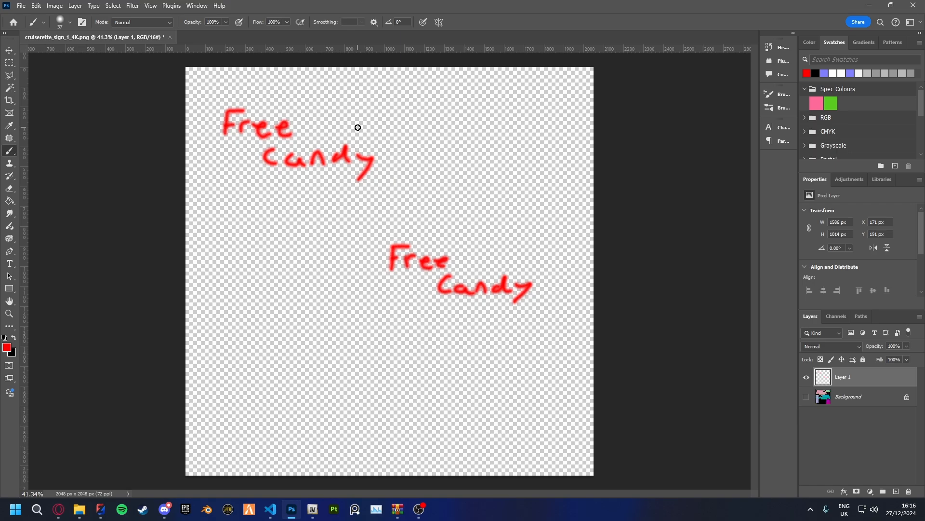
# Save a copy of the livery to the Desktop as cruiserette_sign_2.dds in the DDS - NVIDIA Texture Tools Exporter format
pyautogui.hotkey('ctrl', 'alt', 's')
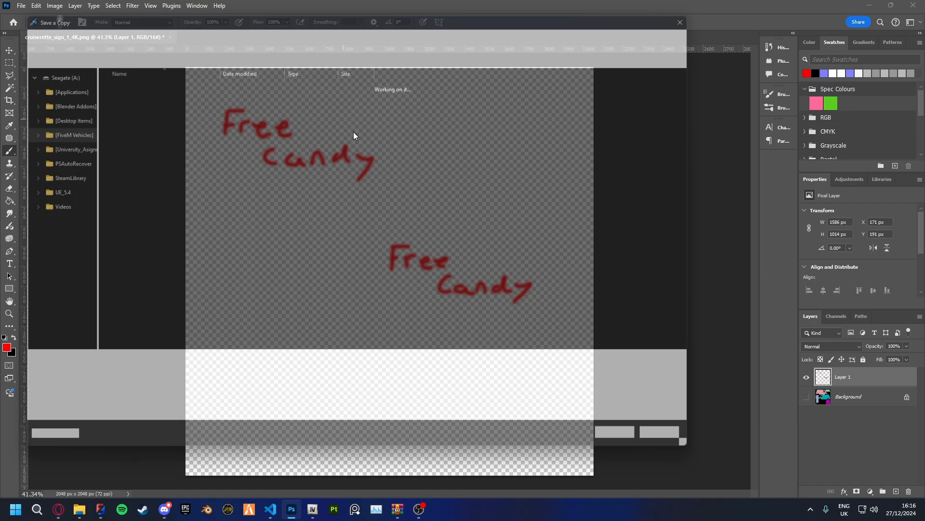
pyautogui.click(41, 206)
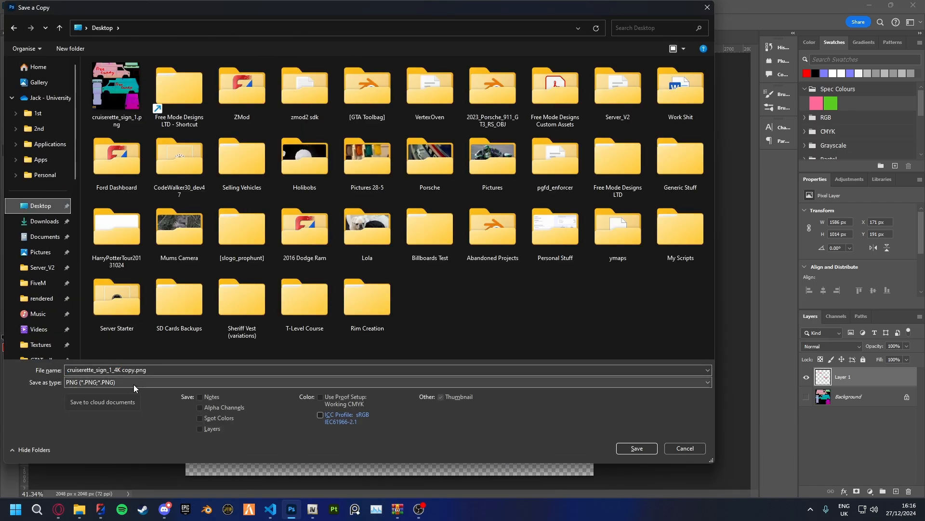
pyautogui.click(134, 383)
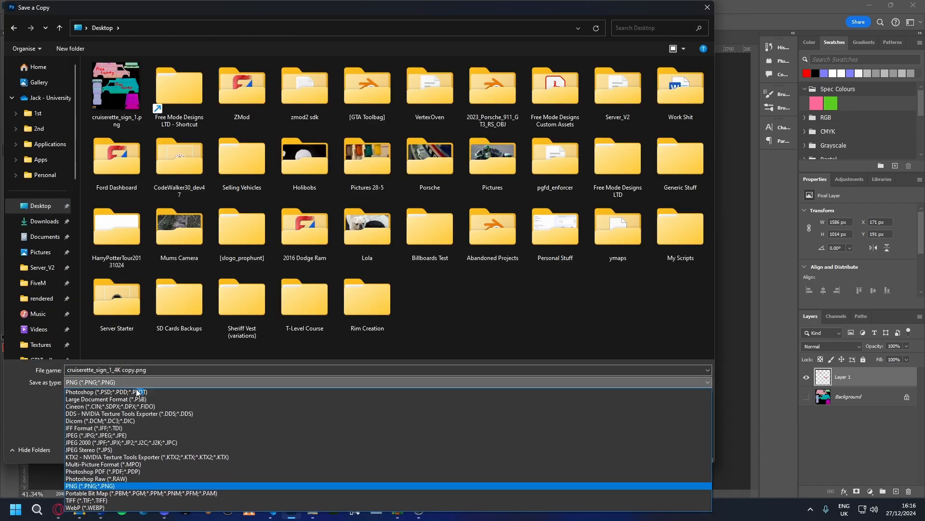
pyautogui.click(102, 414)
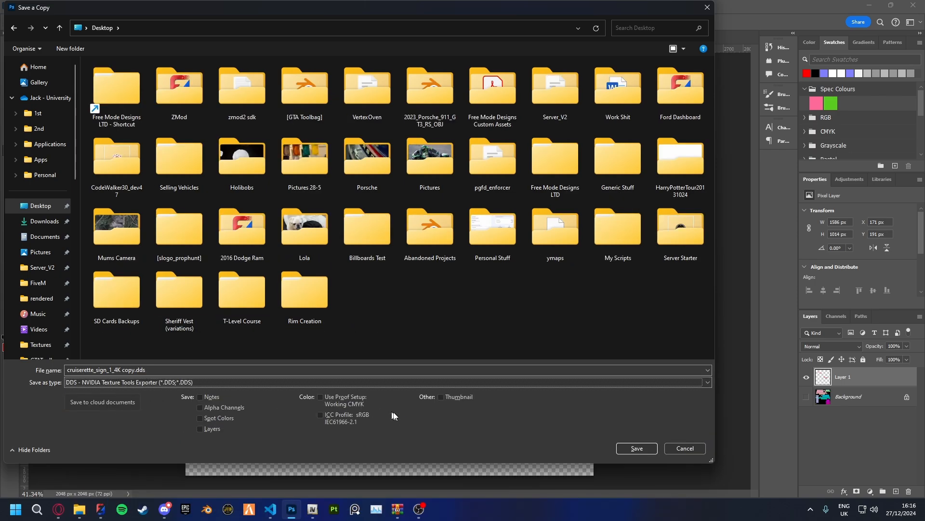
pyautogui.click(134, 372)
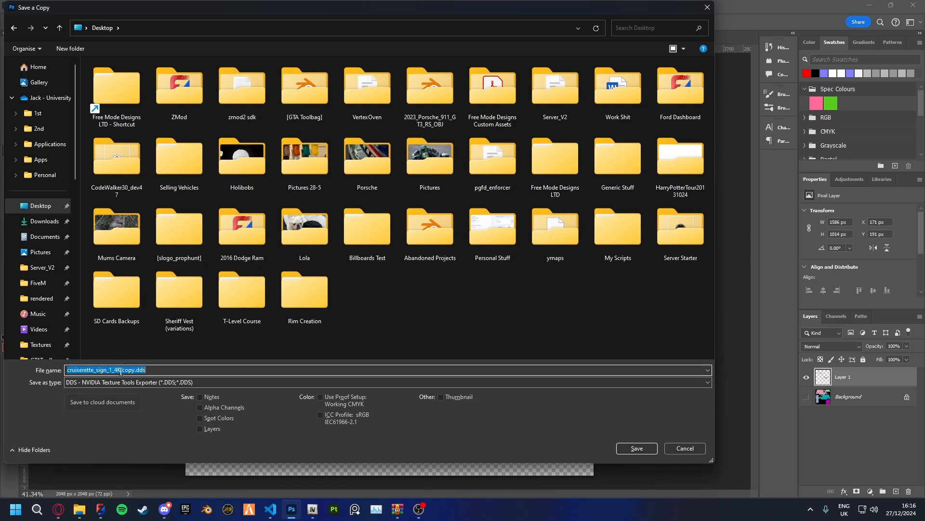
pyautogui.moveTo(109, 370); pyautogui.dragTo(133, 370)
pyautogui.write('2')
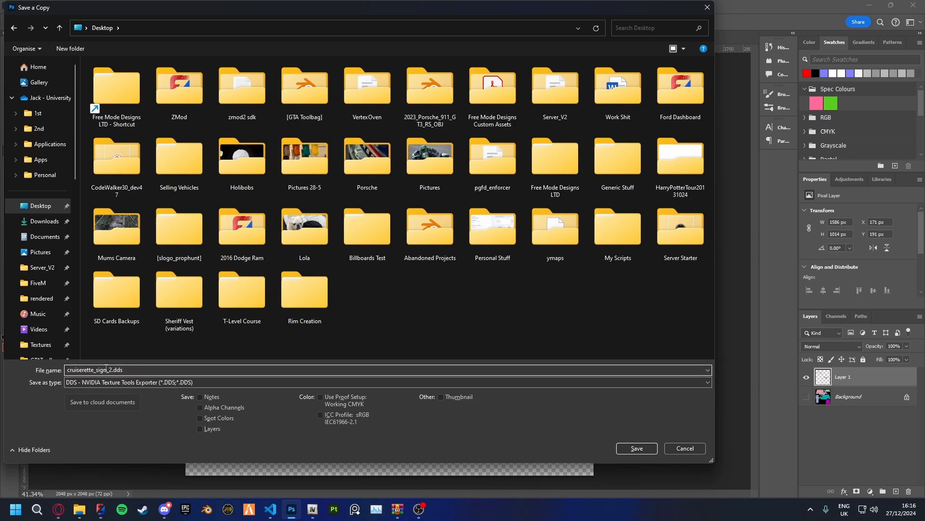
pyautogui.press('Return')
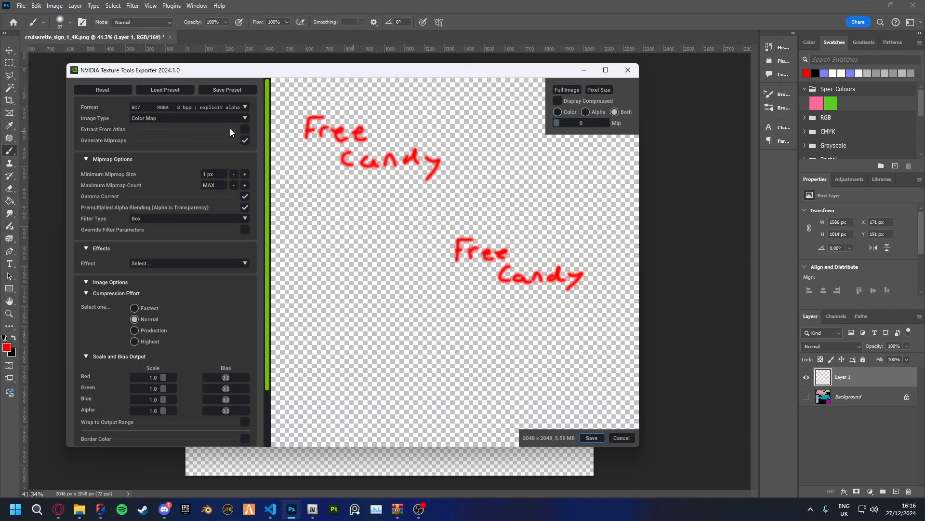
# Set the DDS export format to BC3 RGBA 8 bpp DXT5 with interpolated alpha and save the texture
pyautogui.moveTo(145, 109)
pyautogui.click(241, 106)
pyautogui.scroll(-5, 239, 168)
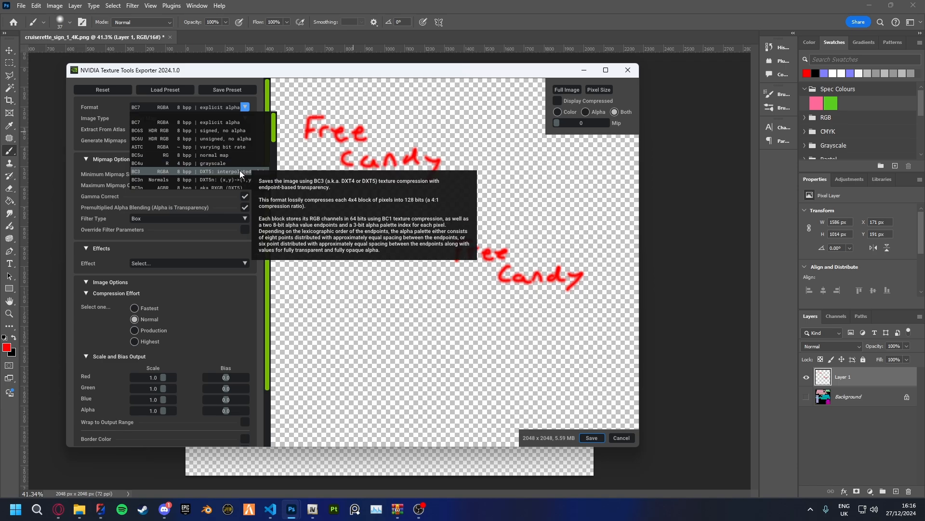
pyautogui.scroll(5, 242, 166)
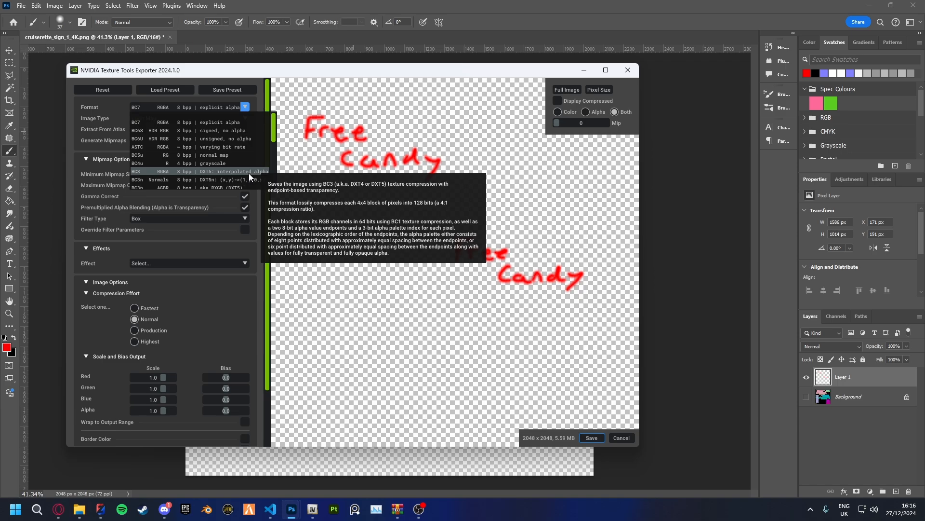
pyautogui.click(249, 172)
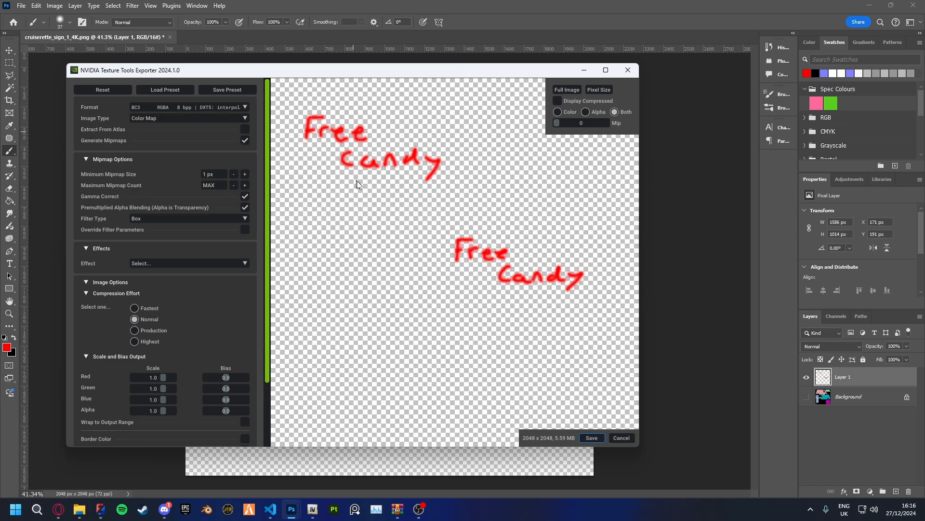
pyautogui.click(592, 438)
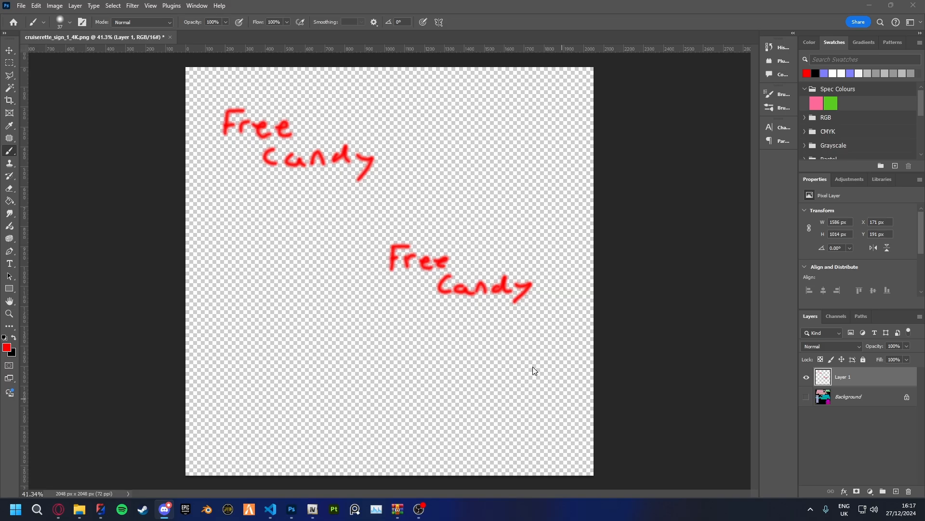
# Switch back to ZModeler and replace the texture in the cruiserette_livery1.yft group with cruiserette_sign_1.dds from the Desktop
pyautogui.click(869, 6)
pyautogui.click(186, 116)
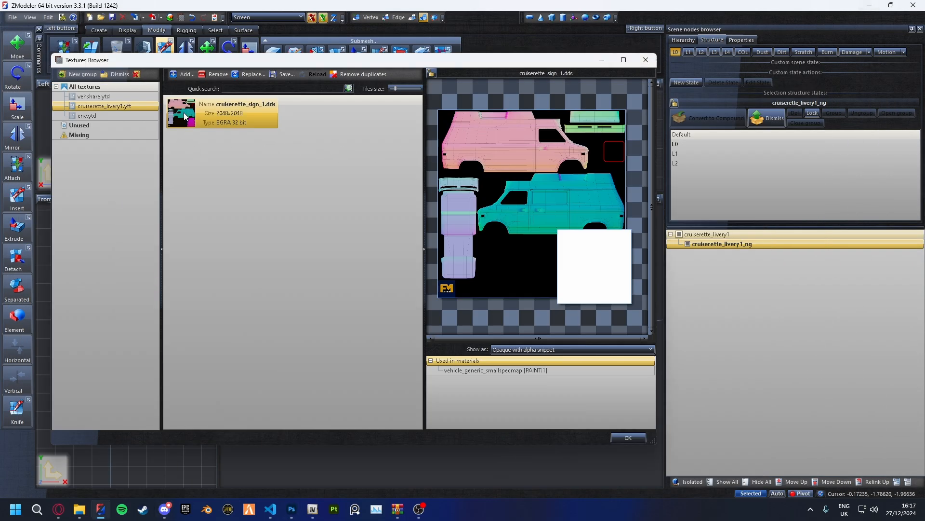
pyautogui.click(250, 75)
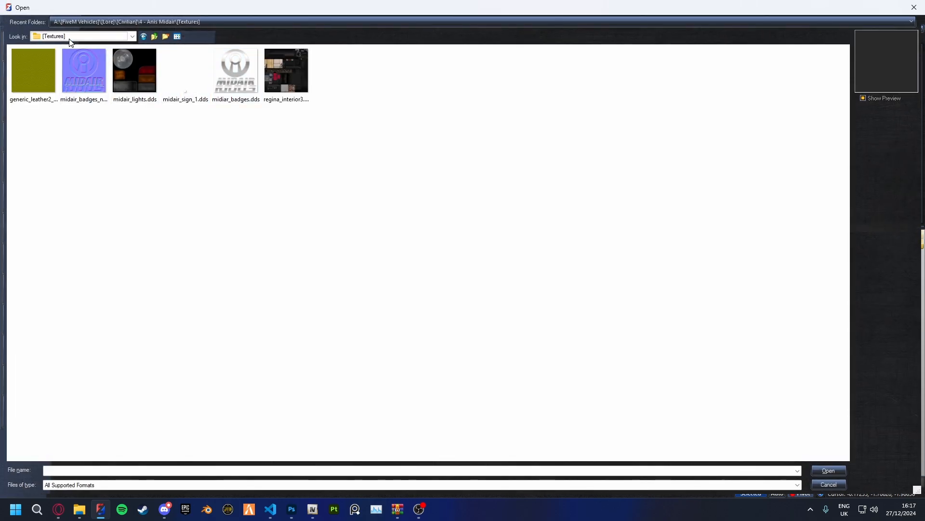
pyautogui.click(68, 36)
pyautogui.scroll(5, 71, 126)
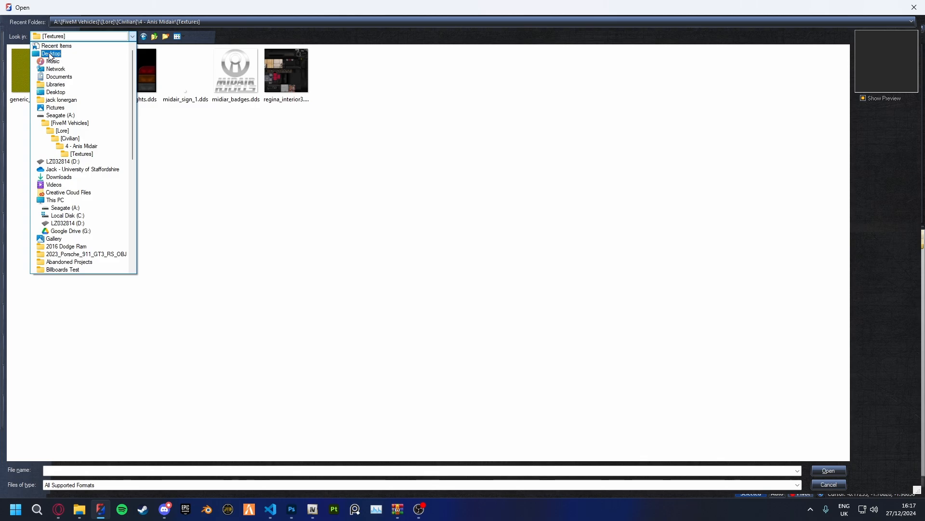
pyautogui.click(48, 53)
pyautogui.scroll(-4, 91, 202)
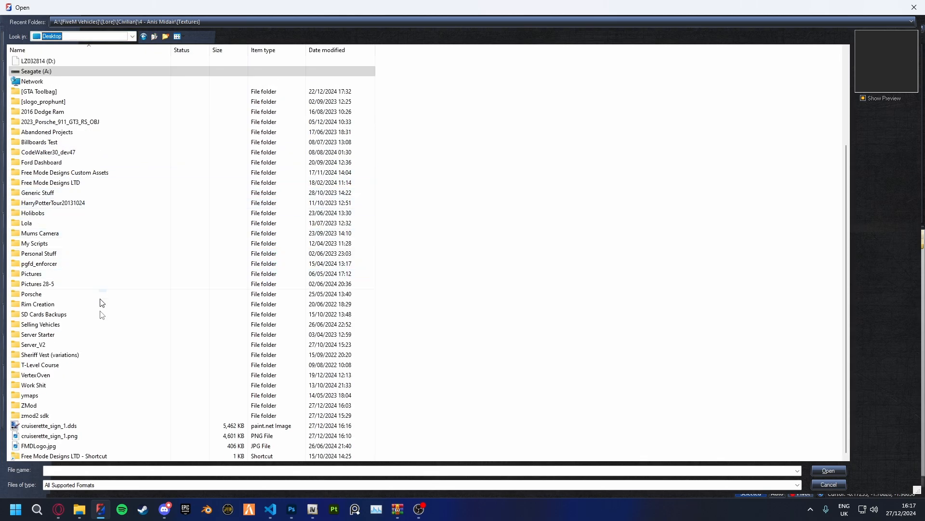
pyautogui.click(62, 427)
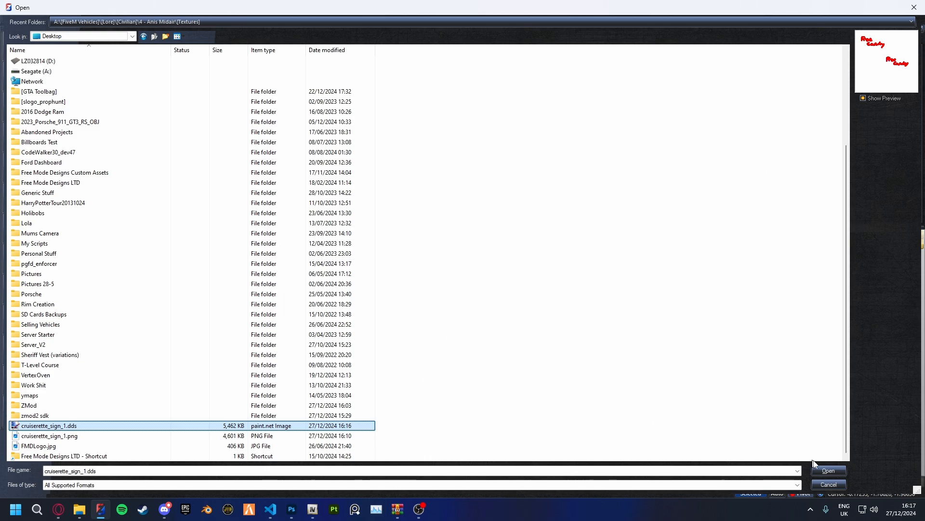
pyautogui.click(827, 471)
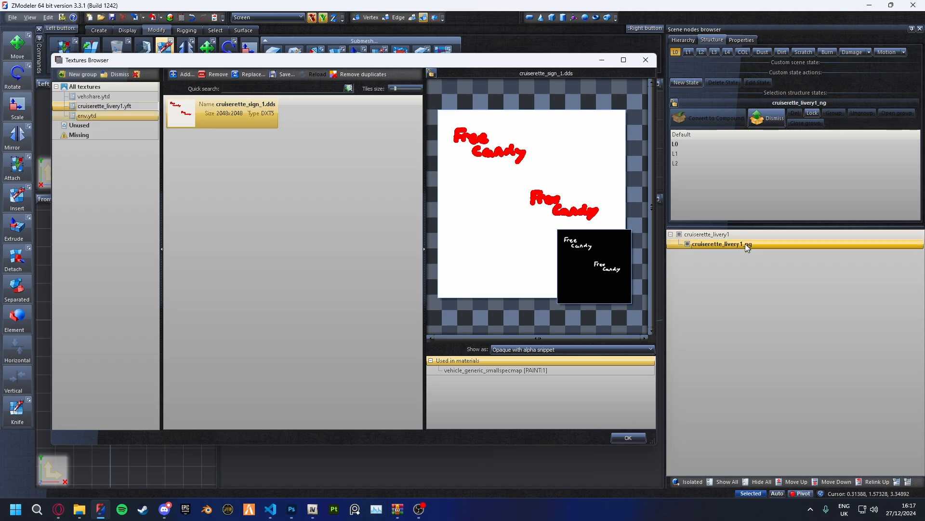
# Rename the parent node to cruiserette_livery2 and its child node to cruiserette_livery2_ng
pyautogui.click(714, 235)
pyautogui.click(715, 236)
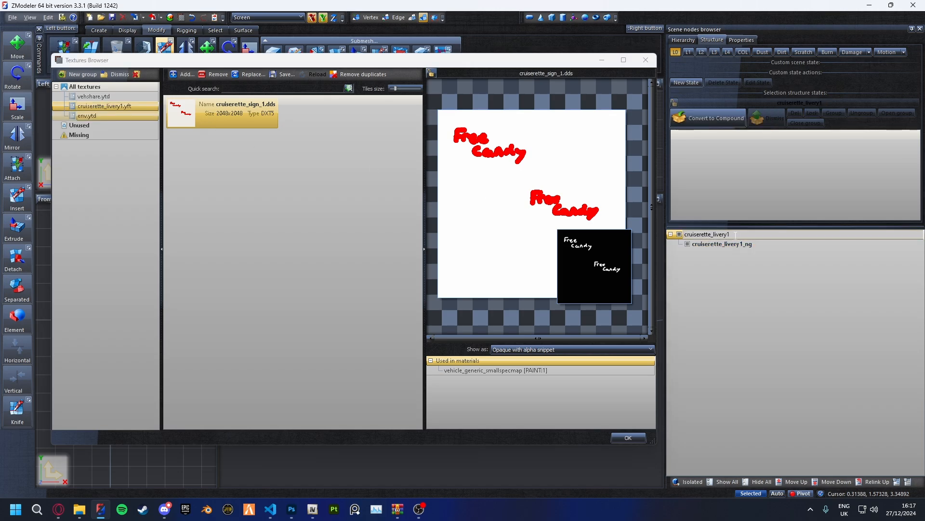
pyautogui.press('BackSpace')
pyautogui.write('2')
pyautogui.doubleClick(742, 244)
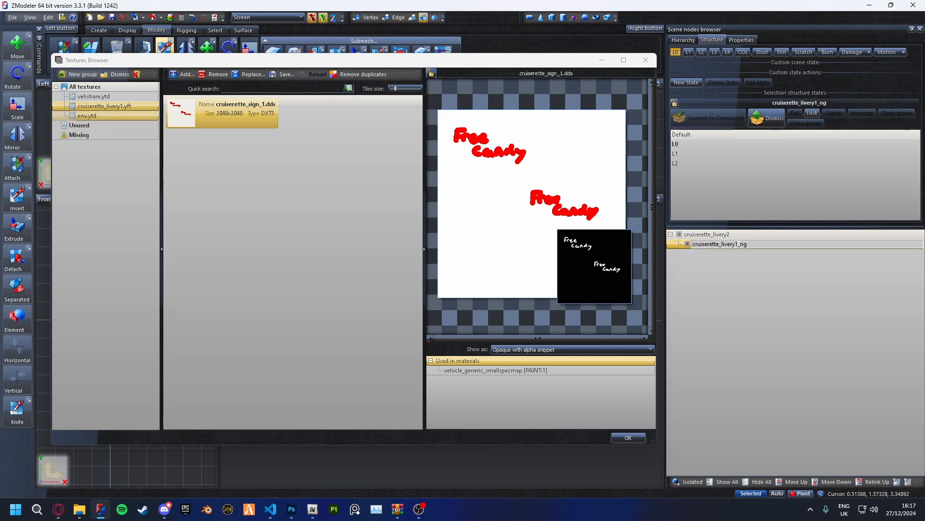
pyautogui.press('BackSpace')
pyautogui.write('2')
pyautogui.press('Return')
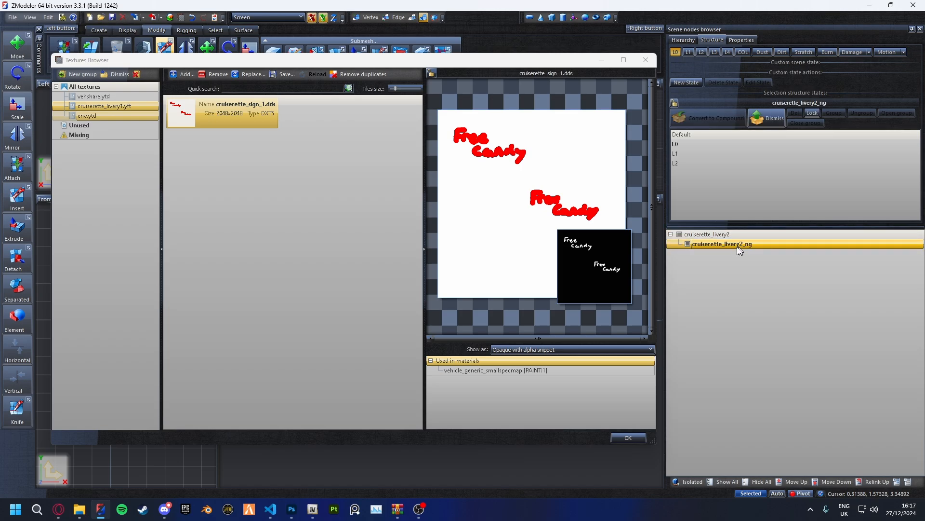
# Rename the livery's texture group to cruiserette_livery2.yft
pyautogui.doubleClick(121, 106)
pyautogui.write('2')
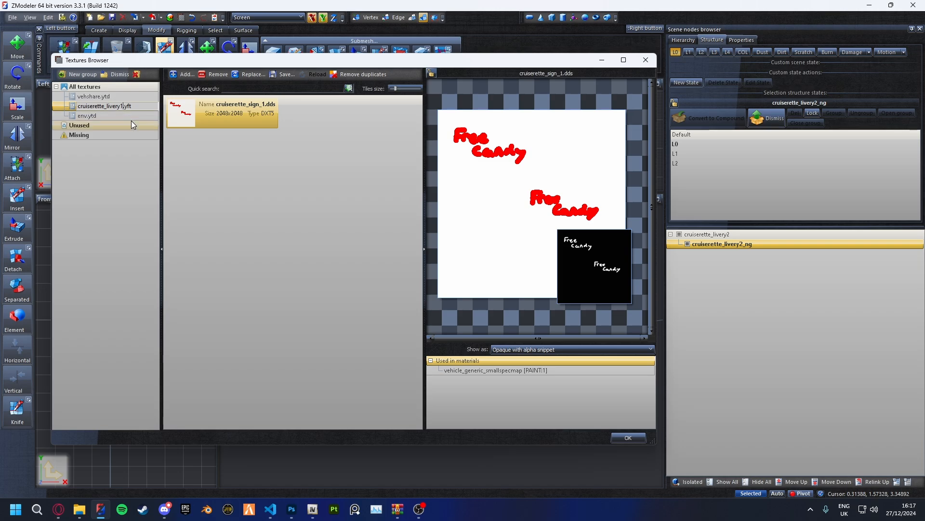
pyautogui.press('Return')
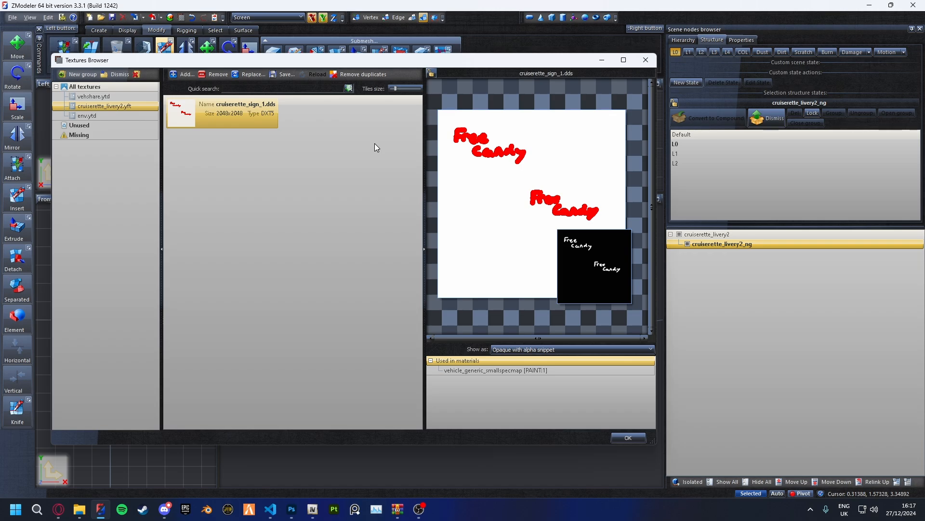
# Rename the livery's texture group back to cruiserette_livery1.yft
pyautogui.click(119, 105)
pyautogui.moveTo(119, 105); pyautogui.dragTo(123, 106)
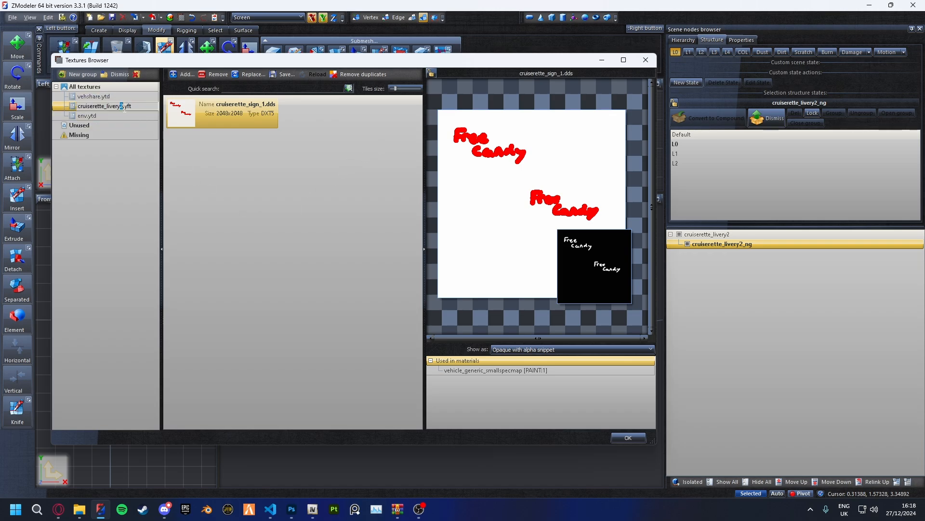
pyautogui.write('1')
pyautogui.press('Return')
# Rename the parent node back to cruiserette_livery1 and its child node back to cruiserette_livery1_ng
pyautogui.doubleClick(739, 233)
pyautogui.press('BackSpace')
pyautogui.write('1')
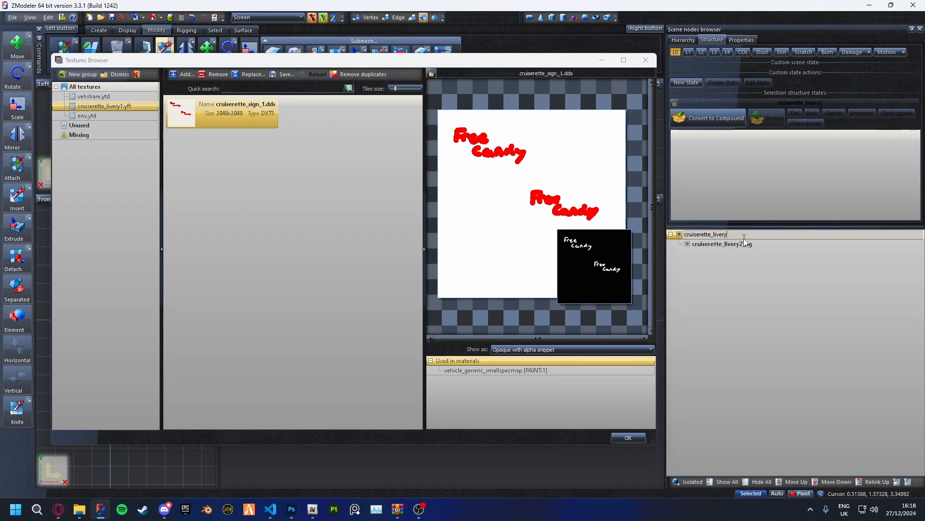
pyautogui.click(744, 244)
pyautogui.doubleClick(743, 243)
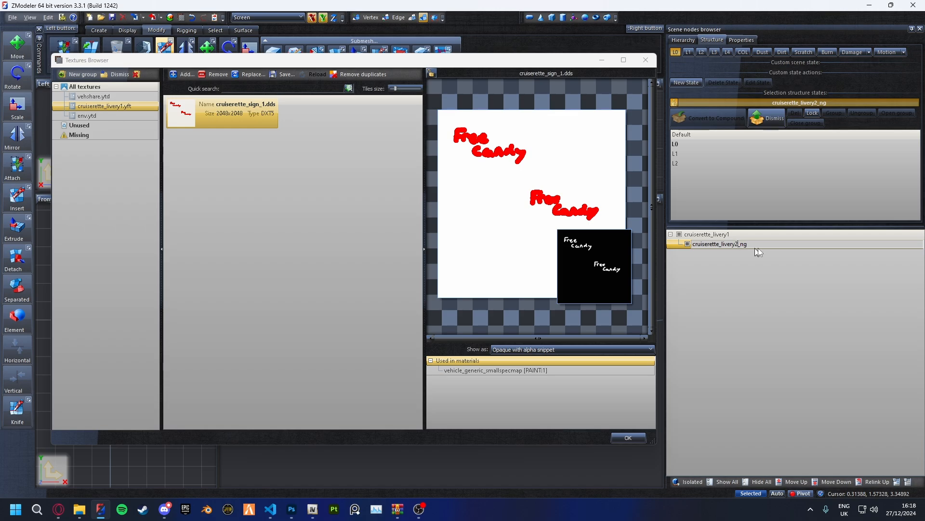
pyautogui.press('BackSpace')
pyautogui.write('1')
pyautogui.press('Return')
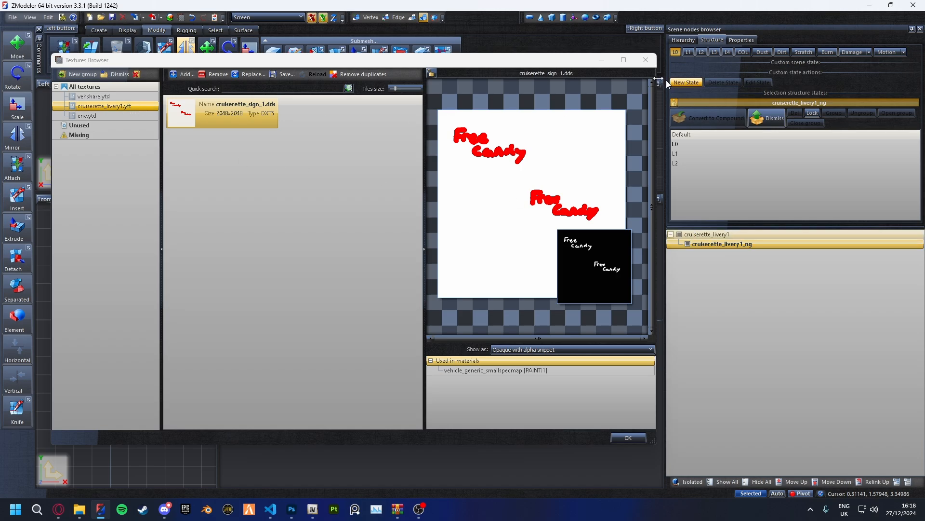
# Close the Textures Browser and start an export into the vehiclemods folder inside cruiserette-base's stream folder
pyautogui.click(646, 60)
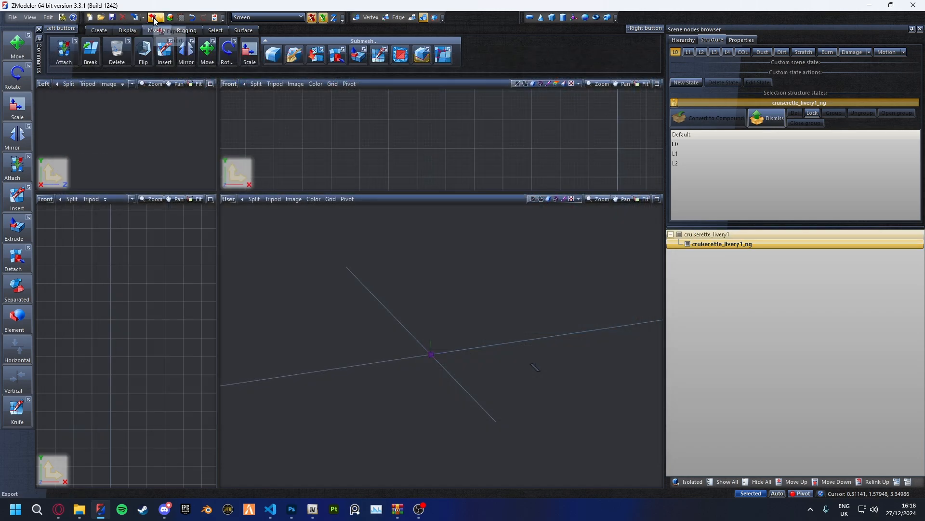
pyautogui.click(154, 19)
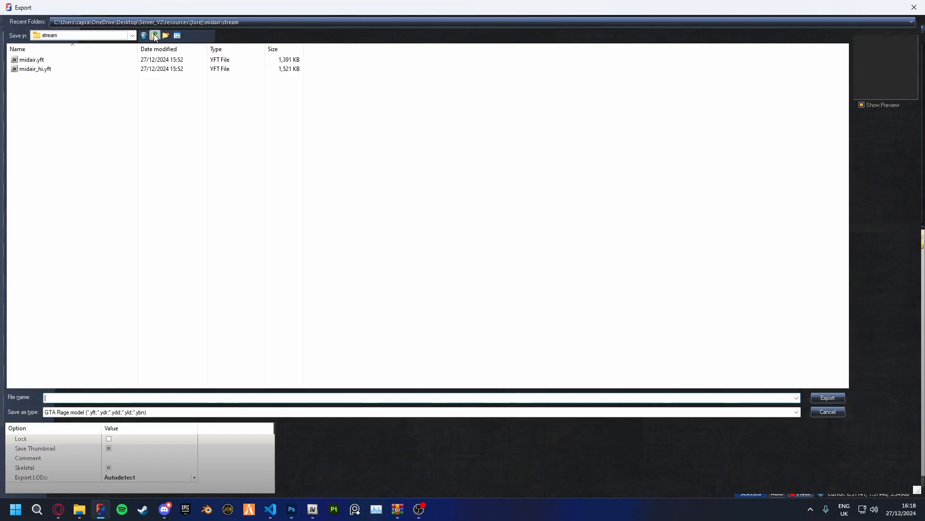
pyautogui.click(155, 35)
pyautogui.click(155, 36)
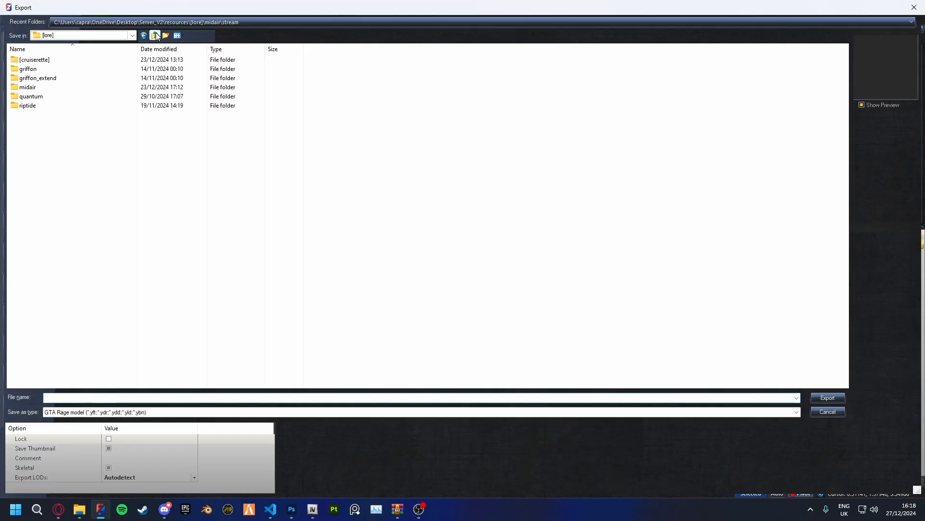
pyautogui.doubleClick(81, 61)
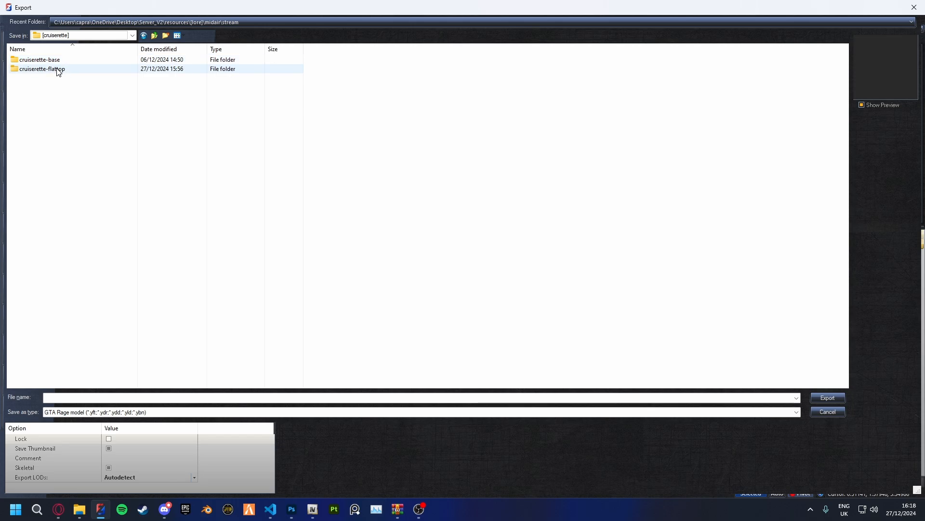
pyautogui.doubleClick(55, 60)
pyautogui.doubleClick(54, 64)
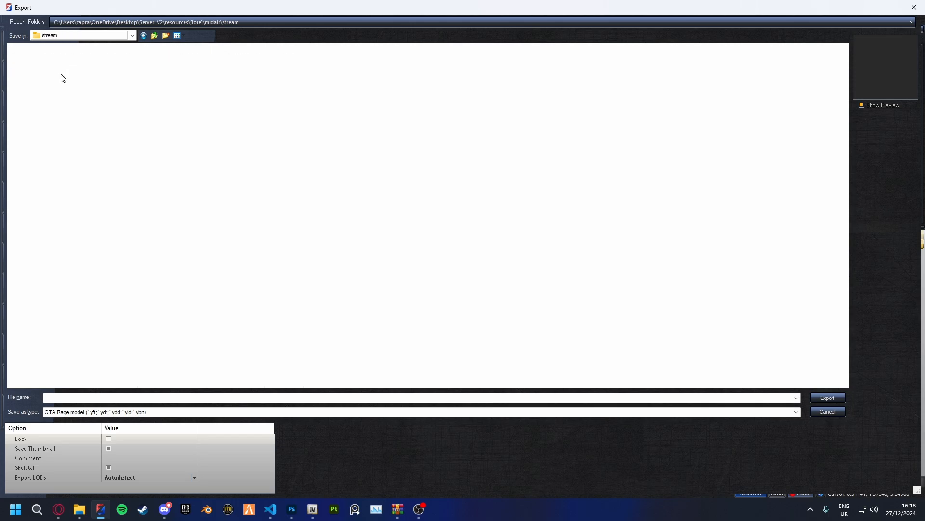
pyautogui.click(43, 60)
pyautogui.doubleClick(43, 60)
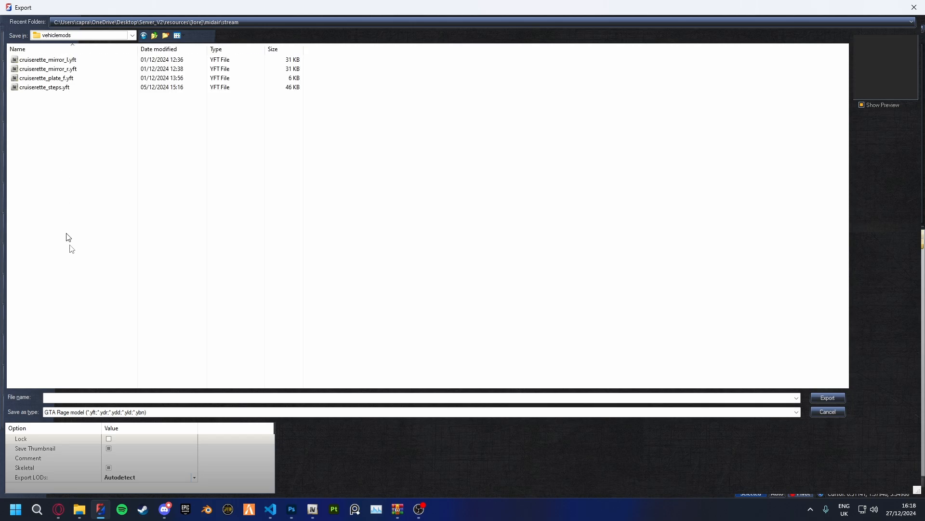
# Export the livery model as cruiserette_livery1.yft in GTA Rage model format, keeping Export LODs on Autodetect
pyautogui.click(84, 398)
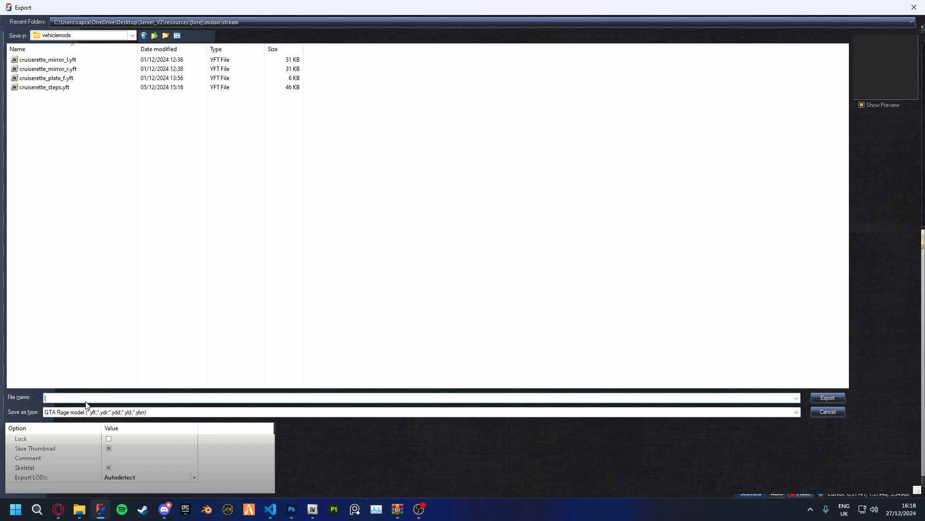
pyautogui.write('cruise')
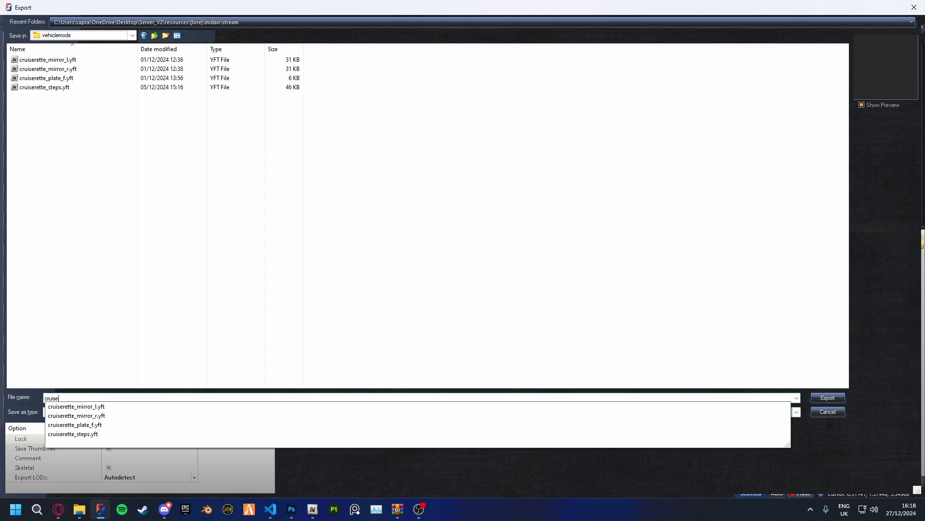
pyautogui.write('rette_livery1')
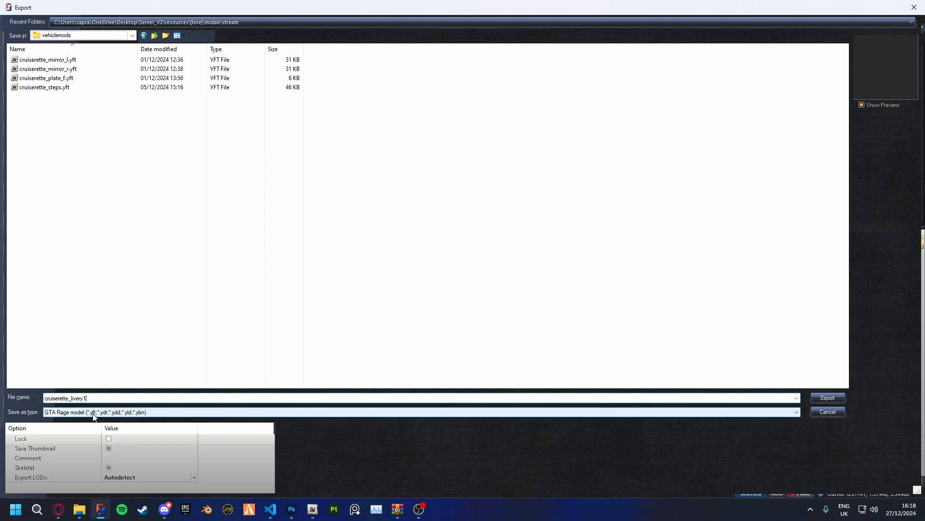
pyautogui.write('.yft')
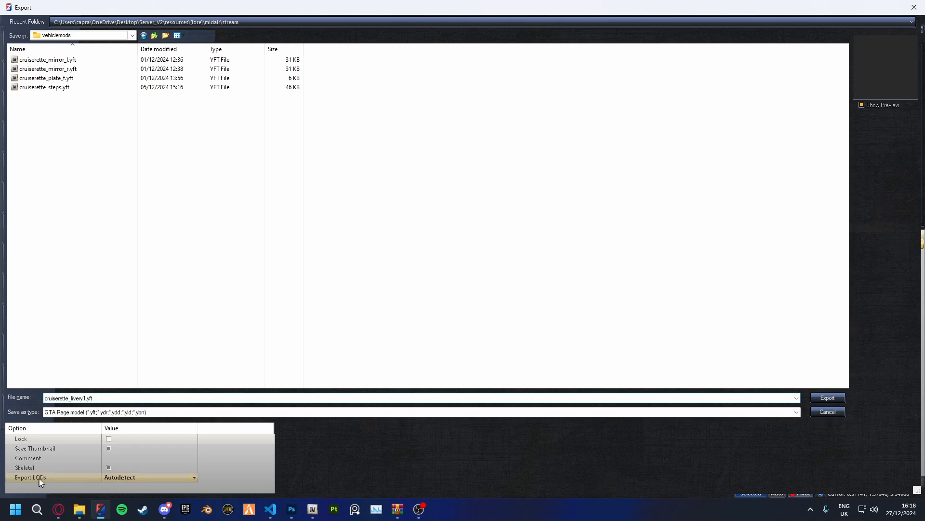
pyautogui.click(119, 478)
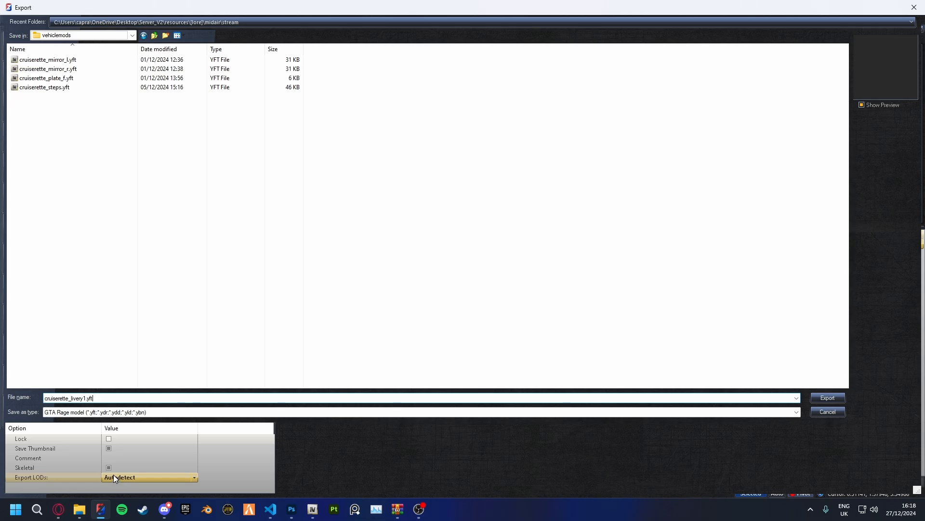
pyautogui.click(823, 398)
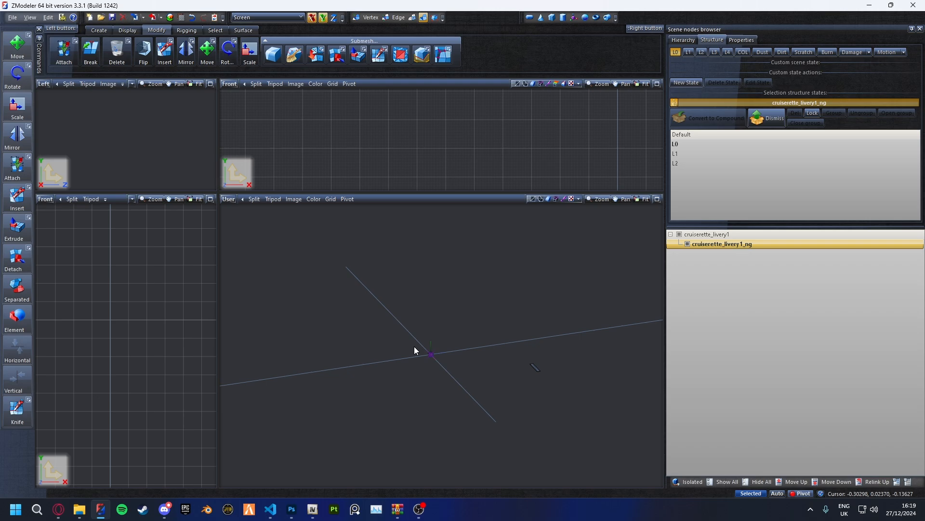
# Show the Messaging Bar and check the export report for embedded textures
pyautogui.click(31, 18)
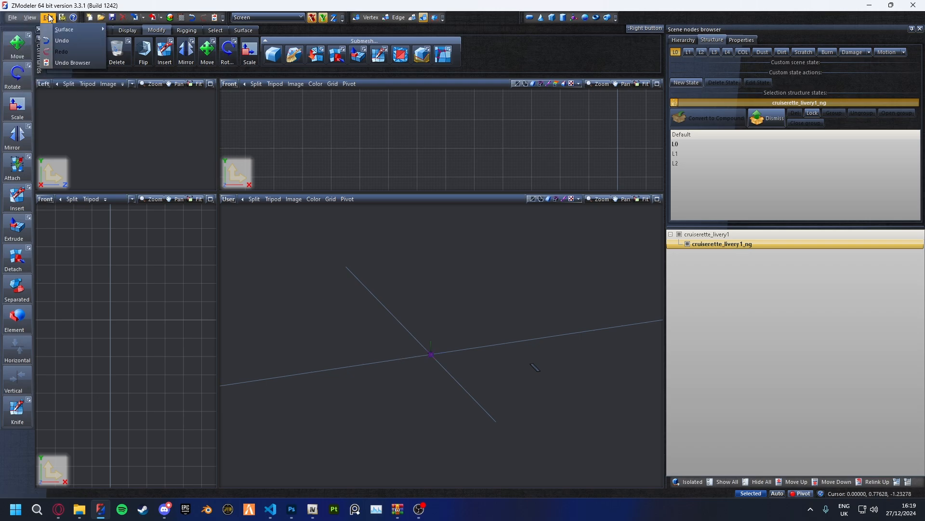
pyautogui.moveTo(46, 41)
pyautogui.click(130, 59)
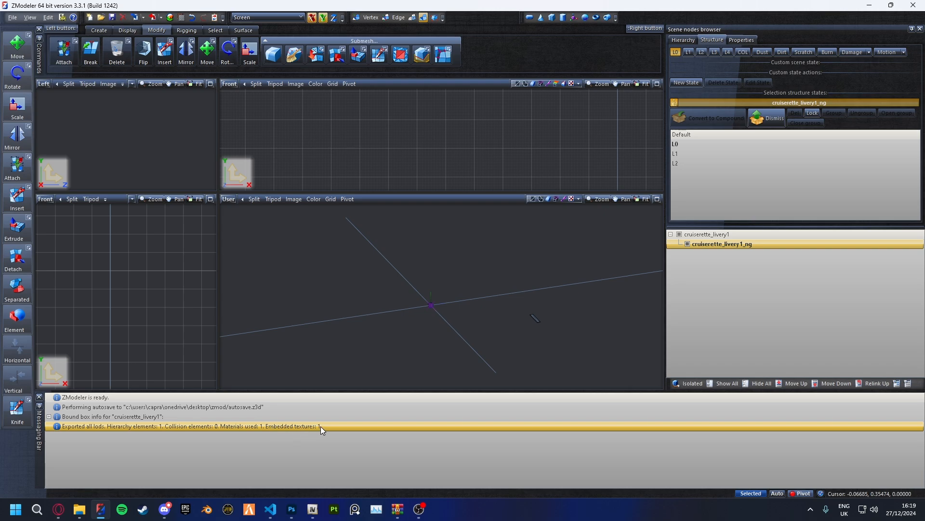
# Switch to File Explorer and add the cruiserette-base stream folder to OpenIV
pyautogui.hotkey('alt', 'Tab')
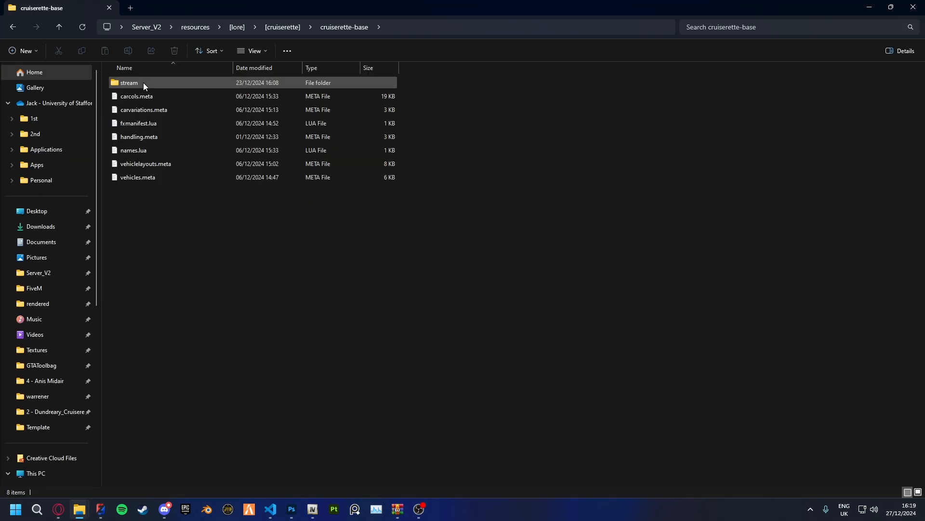
pyautogui.moveTo(143, 82); pyautogui.dragTo(234, 122)
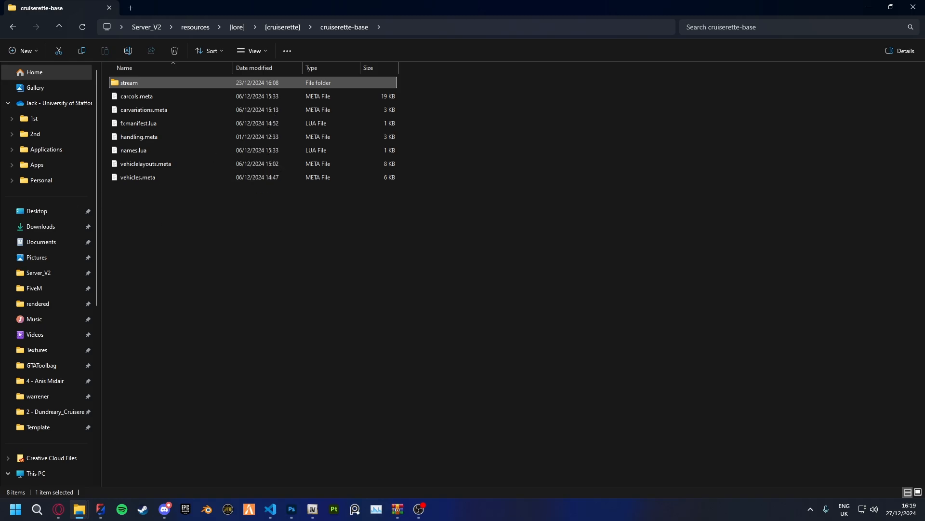
pyautogui.moveTo(0, 142); pyautogui.dragTo(205, 1)
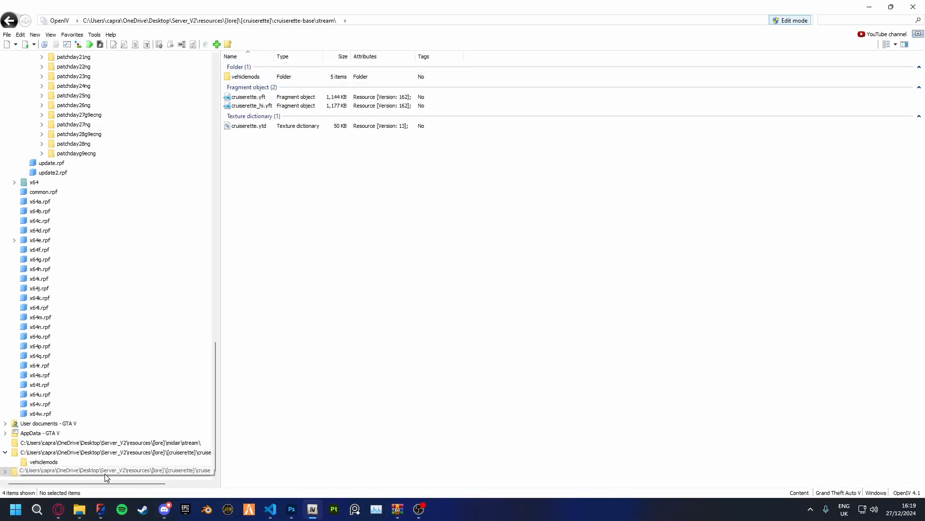
# Inspect the embedded textures of cruiserette_livery1.yft from the vehiclemods folder, and close the model viewer
pyautogui.doubleClick(294, 77)
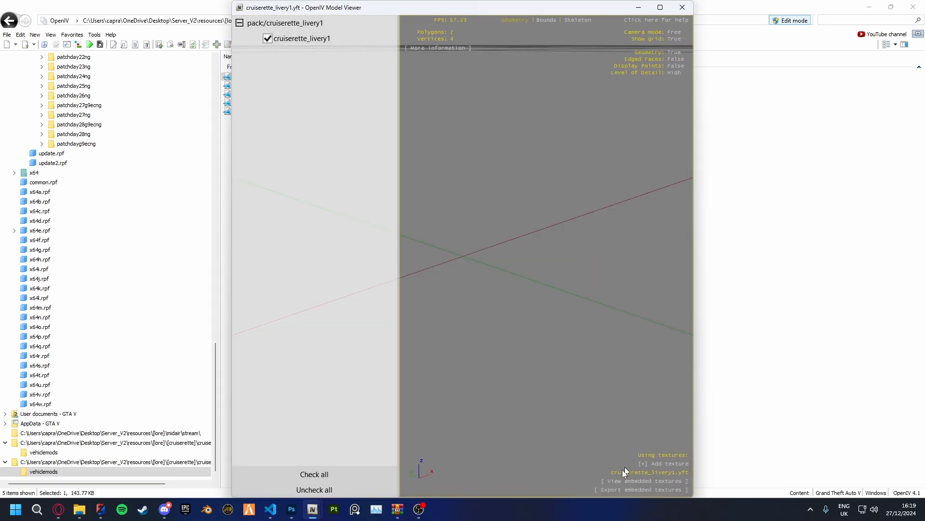
pyautogui.click(615, 481)
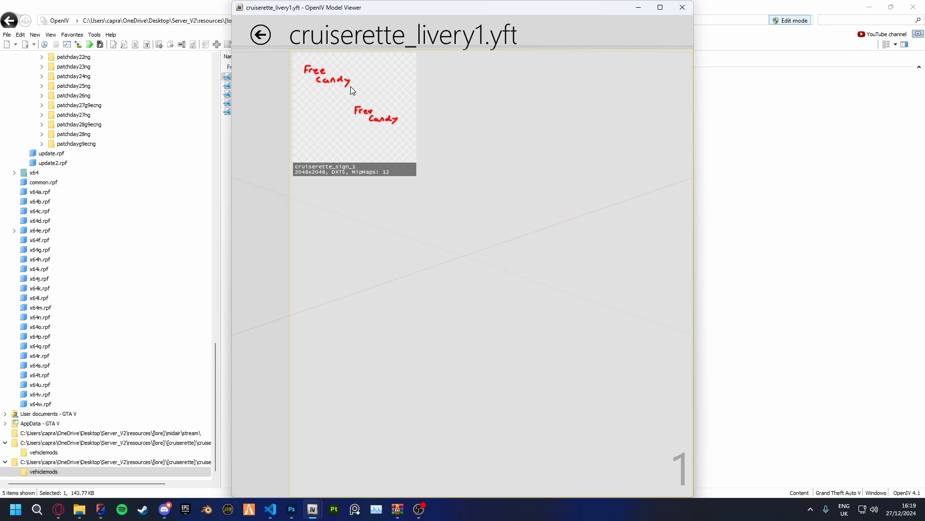
pyautogui.click(682, 8)
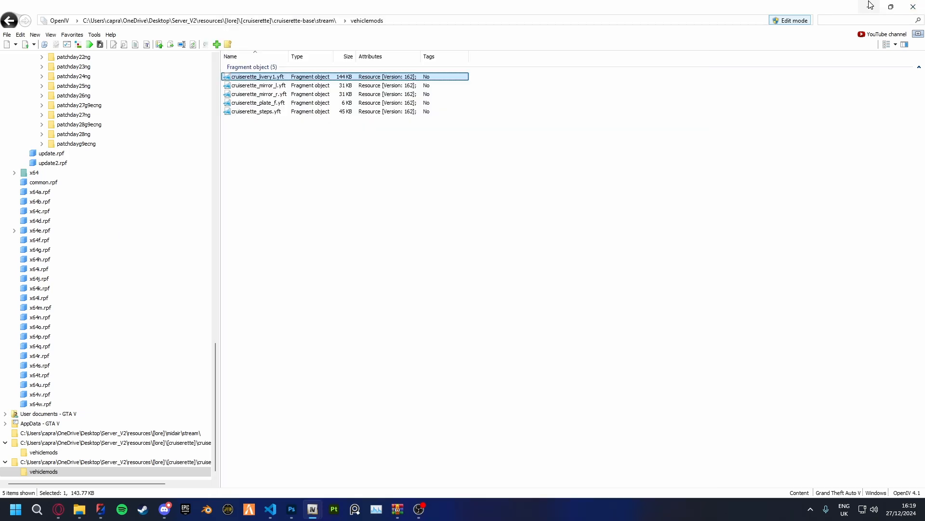
# Switch to File Explorer, open carcols.meta from the cruiserette-base folder in Visual Studio Code, and locate the end of the visibleMods section
pyautogui.click(870, 7)
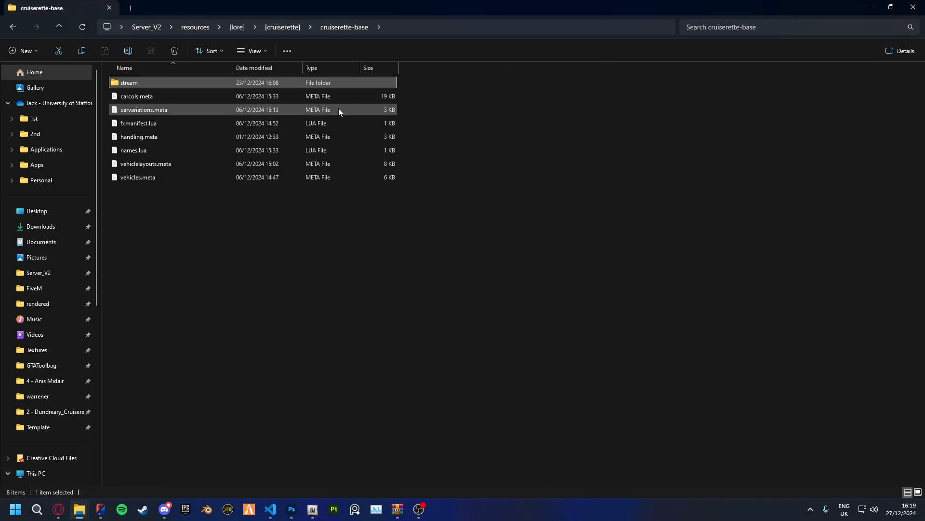
pyautogui.doubleClick(224, 99)
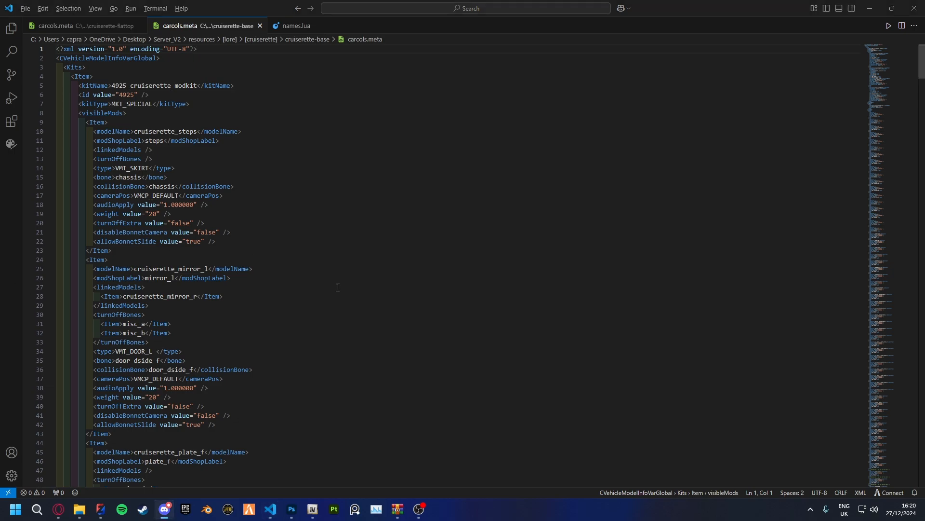
pyautogui.doubleClick(86, 114)
pyautogui.scroll(-12, 111, 270)
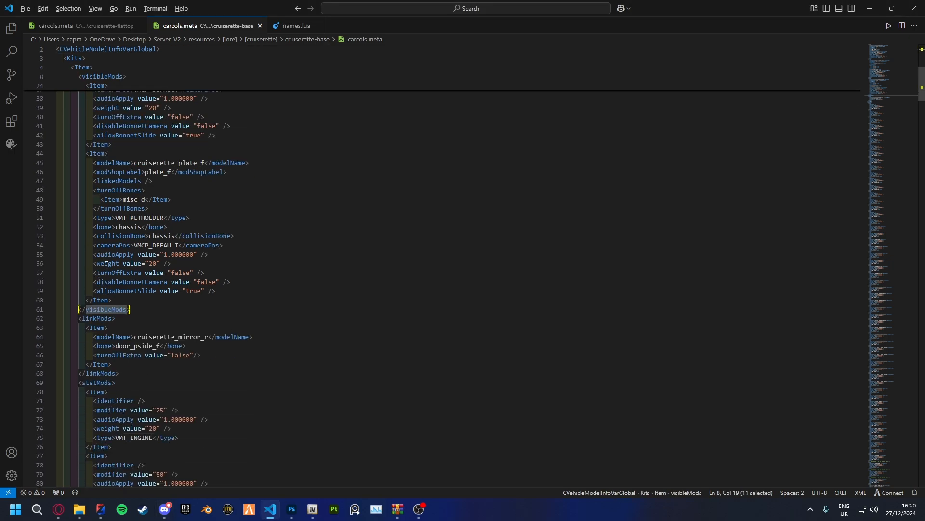
# Insert a VMT_LIVERY_MOD item template after the cruiserette_plate_f item, just before the closing visibleMods tag
pyautogui.click(118, 299)
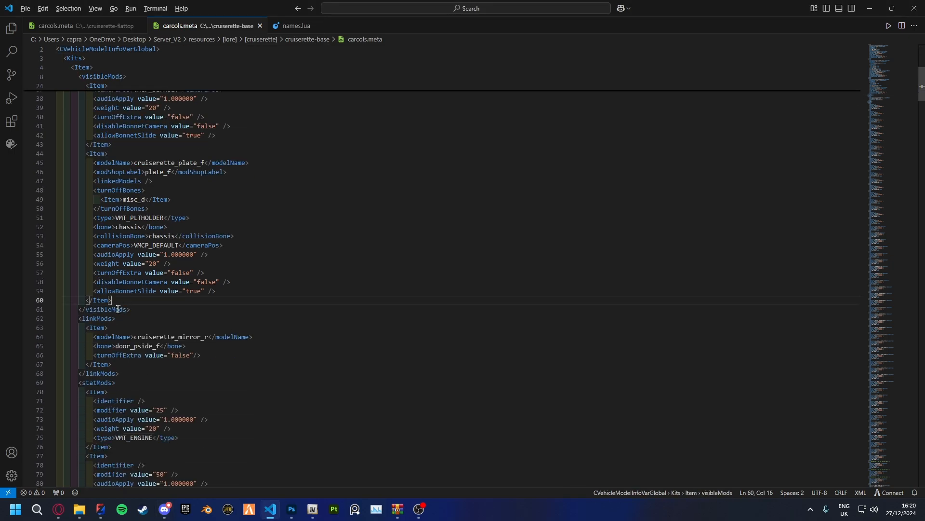
pyautogui.moveTo(79, 309); pyautogui.dragTo(138, 311)
pyautogui.click(125, 300)
pyautogui.press('Return')
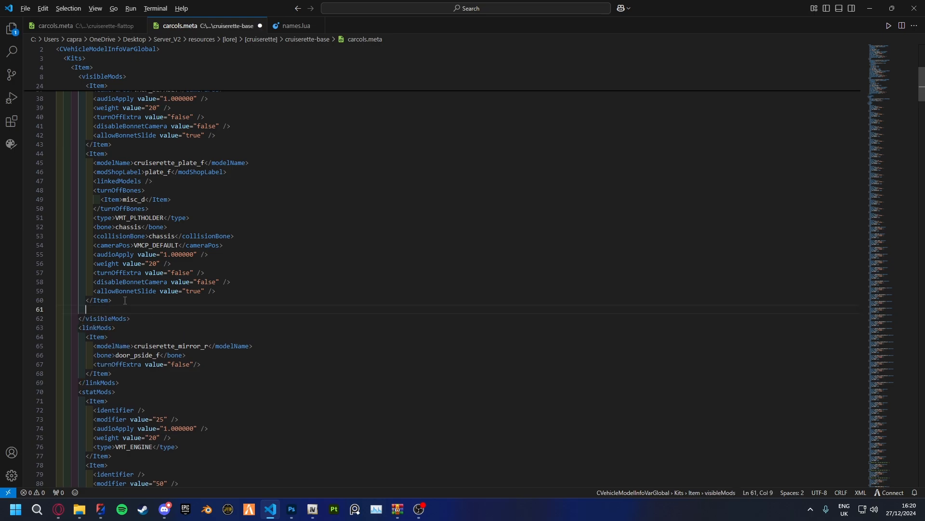
pyautogui.write('<Item>           <modelName>modelname_livery1</modelName>           <modShopLabel>MODELNAME_LIV1</modShopLabel>           <linkedModels />           <turnOffBones />           <type>VMT_LIVERY_MOD</type>           <bone>chassis</bone>           <collisionBone>chassis</collisionBone>           <cameraPos>VMCP_DEFAULT</cameraPos>           <audioApply value="1.000000" />           <weight value="0" />           <turnOffExtra value="false" />           <disableBonnetCamera value="false" />           <allowBonnetSlide value="true" />         </Item>')
pyautogui.scroll(-2, 116, 284)
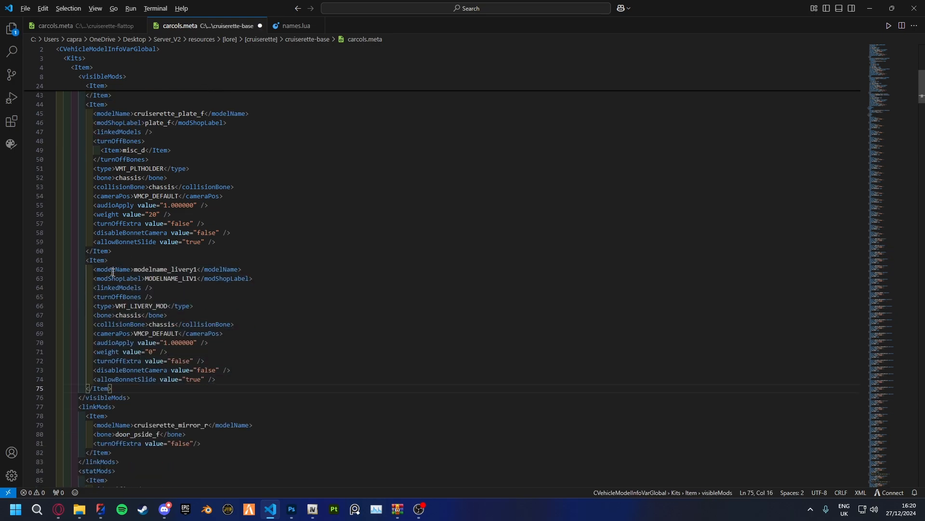
# Change the new livery item's modelName to cruiserette_livery1
pyautogui.moveTo(168, 269); pyautogui.dragTo(134, 270)
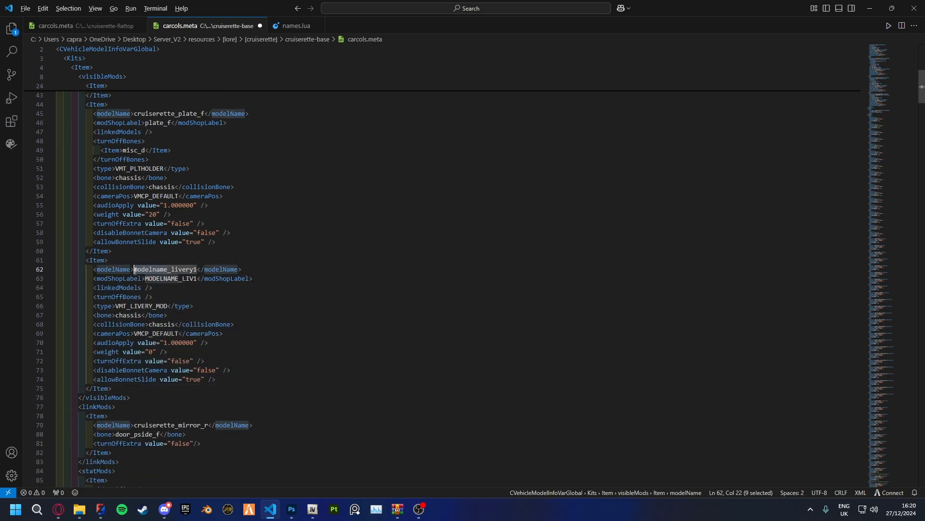
pyautogui.write('cruisere')
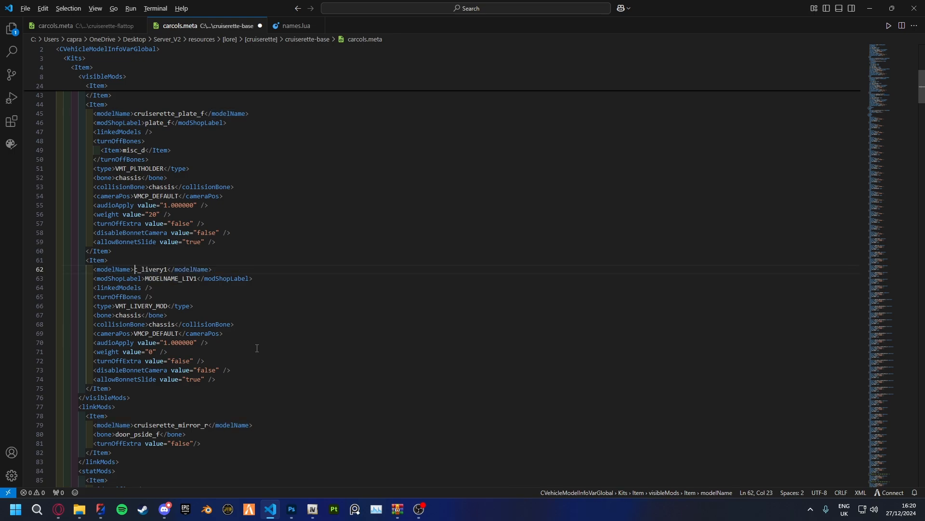
pyautogui.write('tte')
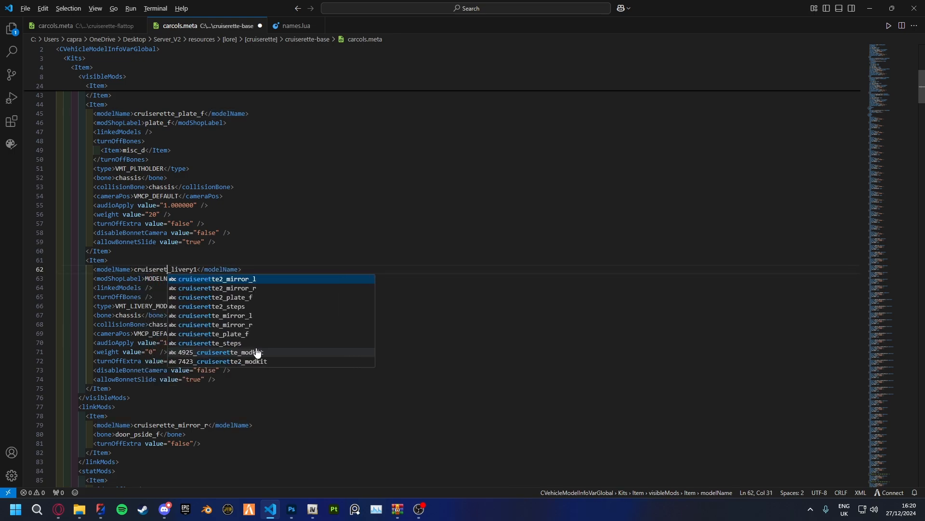
pyautogui.click(269, 233)
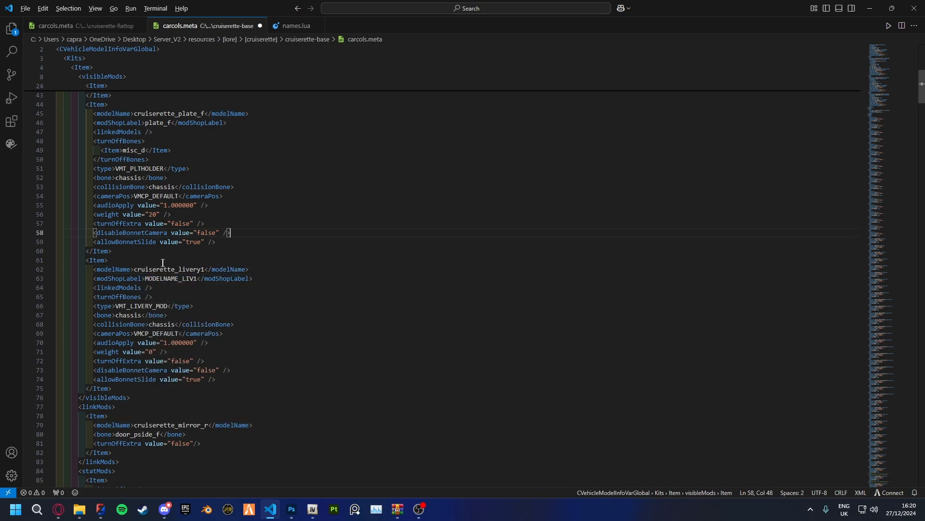
pyautogui.doubleClick(166, 269)
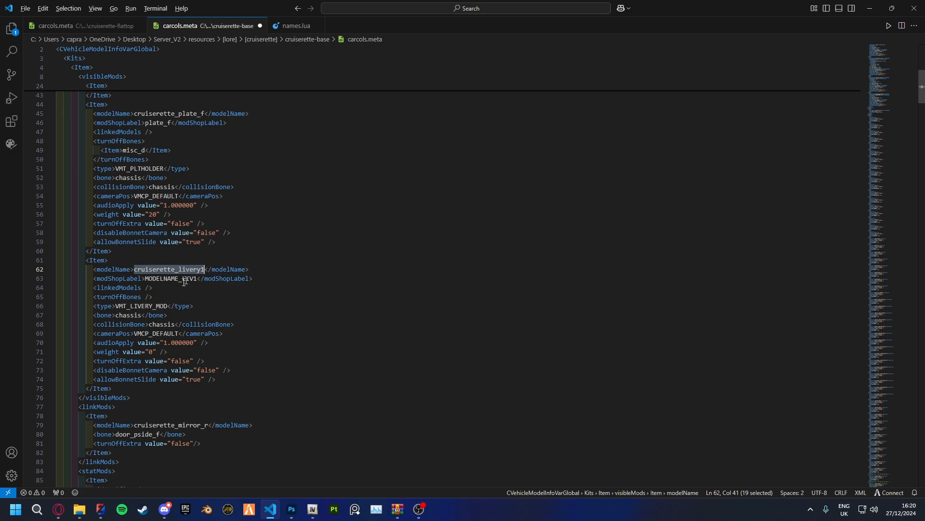
# Change the livery item's modShopLabel to CRUISERETTE_LIV1 and save carcols.meta
pyautogui.moveTo(178, 279); pyautogui.dragTo(145, 280)
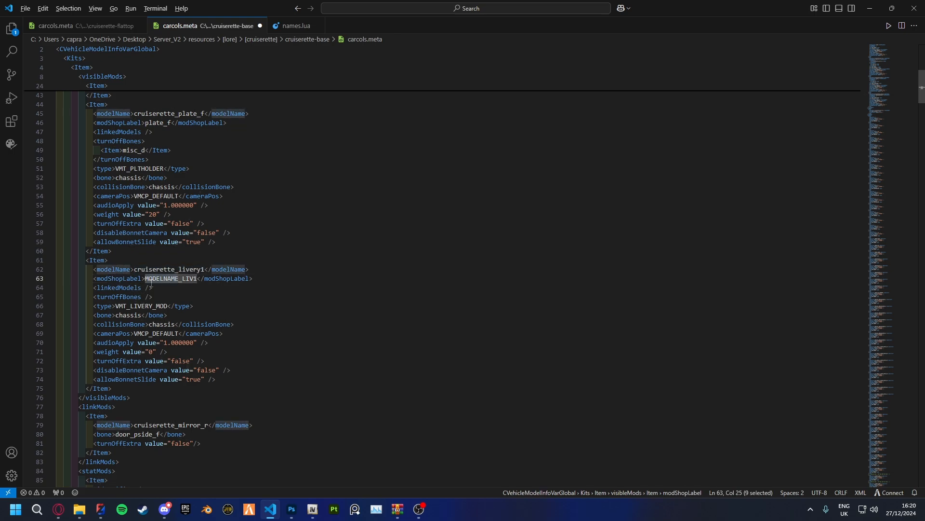
pyautogui.press('capslock')
pyautogui.write('CRUISER')
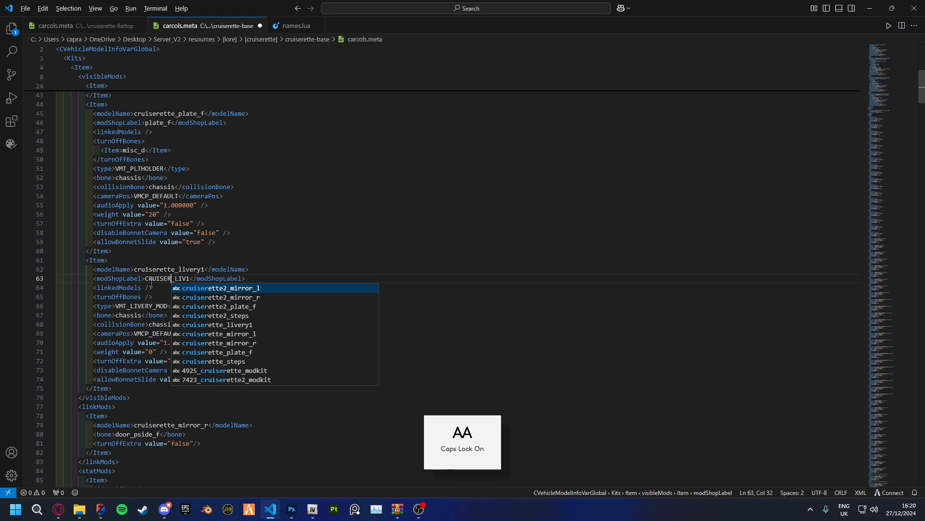
pyautogui.write('ETTE')
pyautogui.press('capslock')
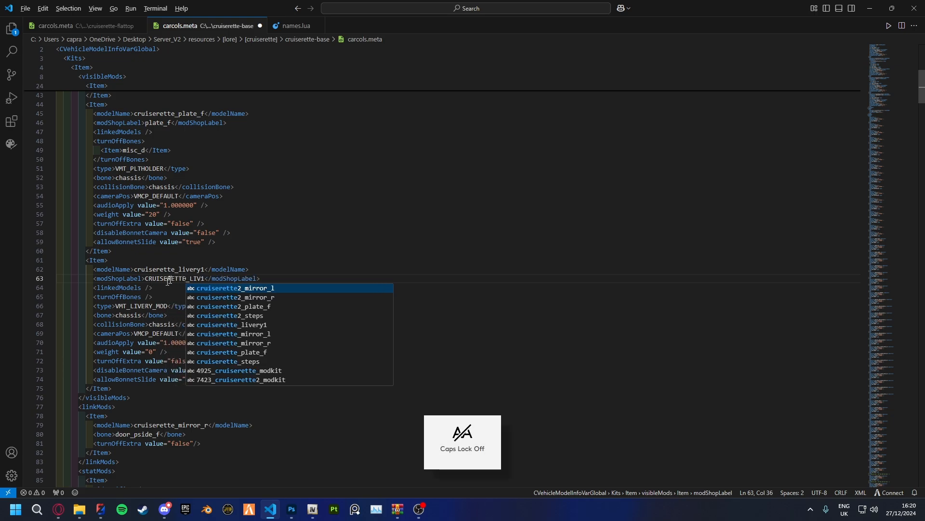
pyautogui.click(198, 262)
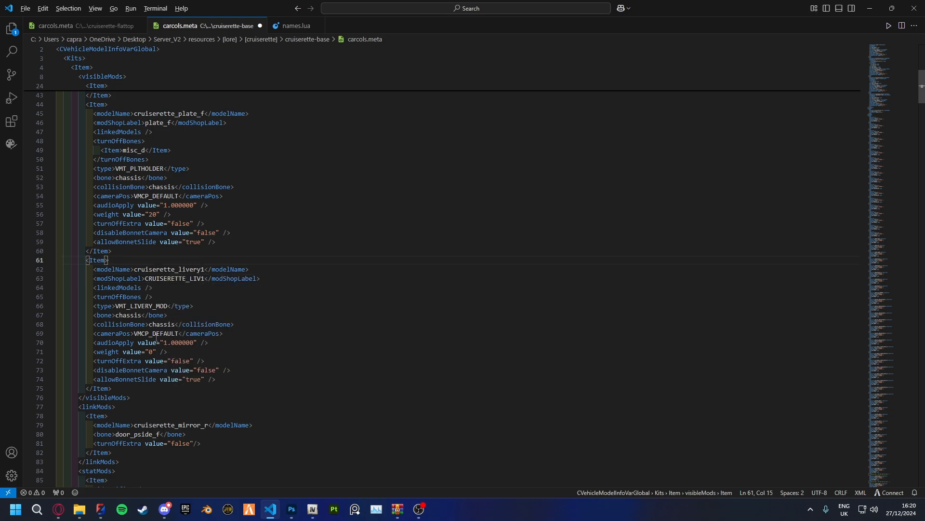
pyautogui.hotkey('ctrl', 's')
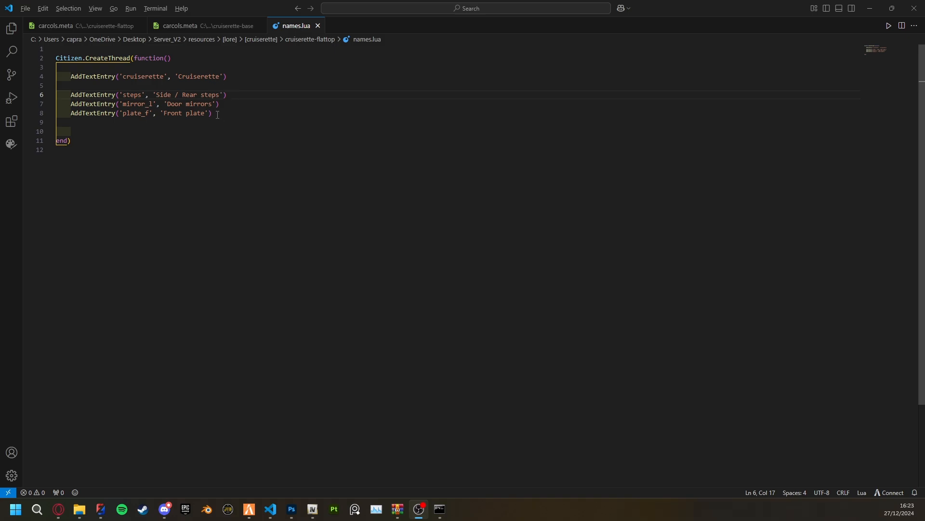
# Duplicate the plate_f AddTextEntry line in names.lua, leaving a blank line above the copy
pyautogui.moveTo(216, 114); pyautogui.dragTo(71, 114)
pyautogui.hotkey('ctrl', 'c')
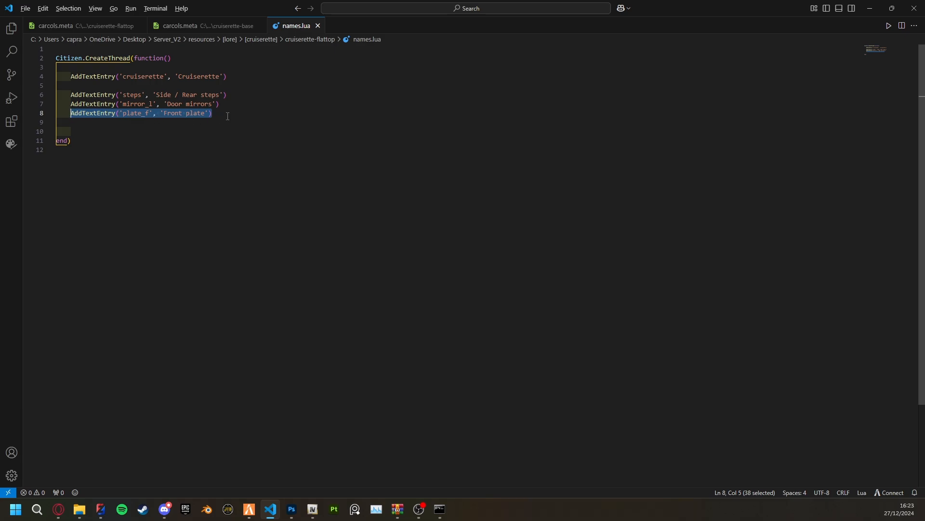
pyautogui.click(230, 115)
pyautogui.press('Return')
pyautogui.press('Return')
pyautogui.hotkey('ctrl', 'v')
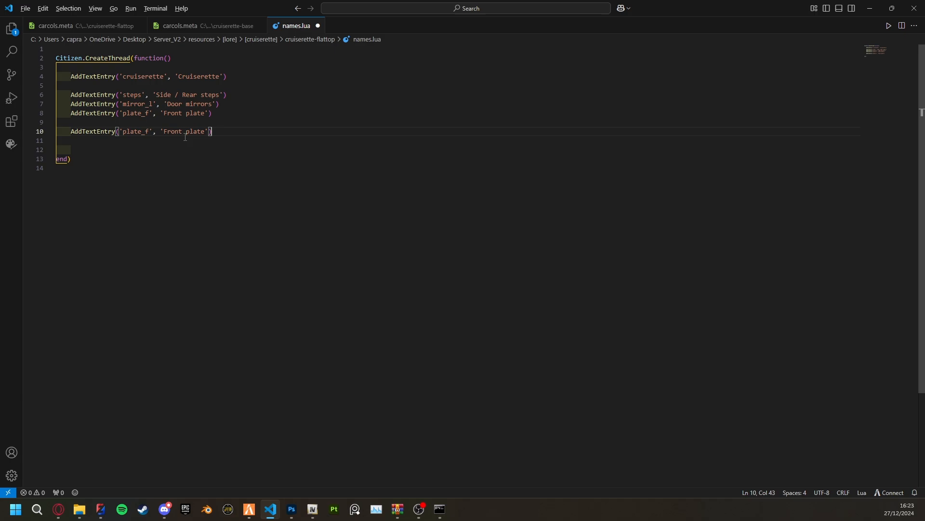
# Copy the livery's modShopLabel CRUISERETTE_LIV1 from the cruiserette-base carcols.meta and use it as the duplicated text entry's key in names.lua
pyautogui.click(203, 28)
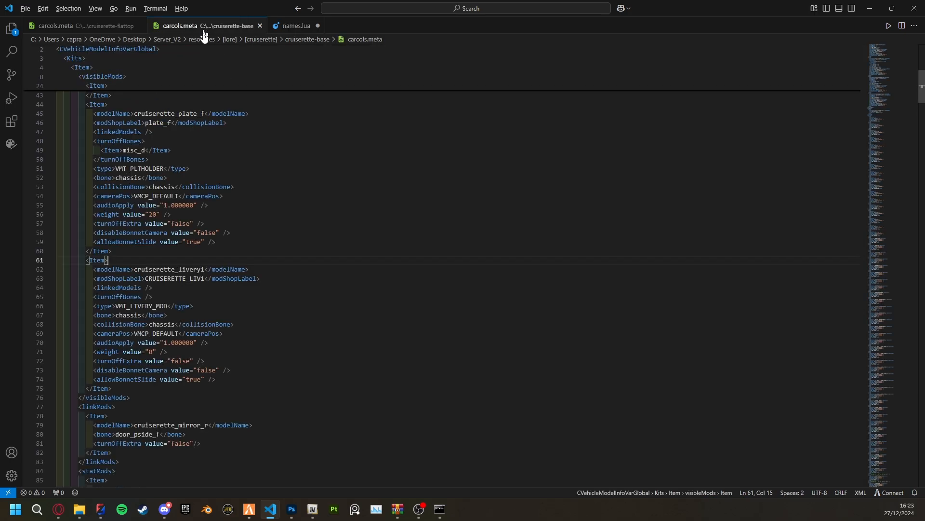
pyautogui.doubleClick(175, 278)
pyautogui.hotkey('ctrl', 'c')
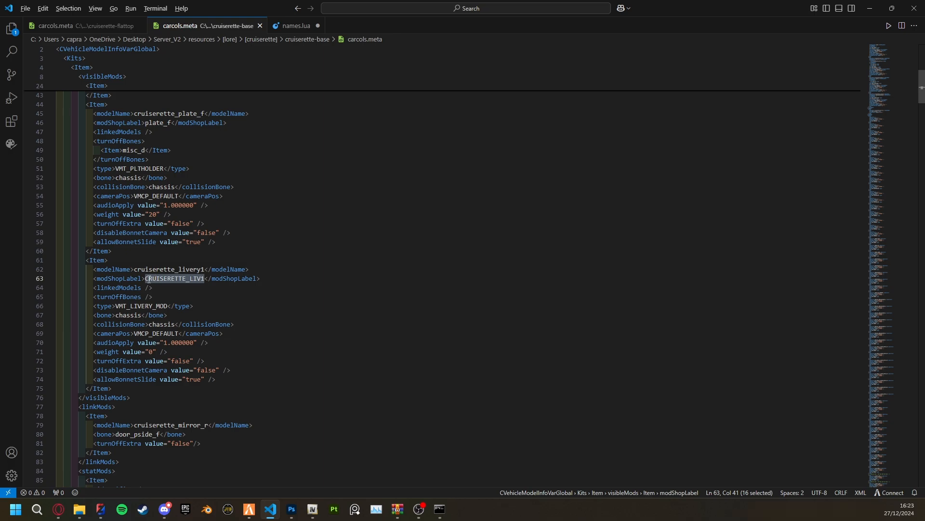
pyautogui.click(286, 28)
pyautogui.doubleClick(126, 131)
pyautogui.hotkey('ctrl', 'v')
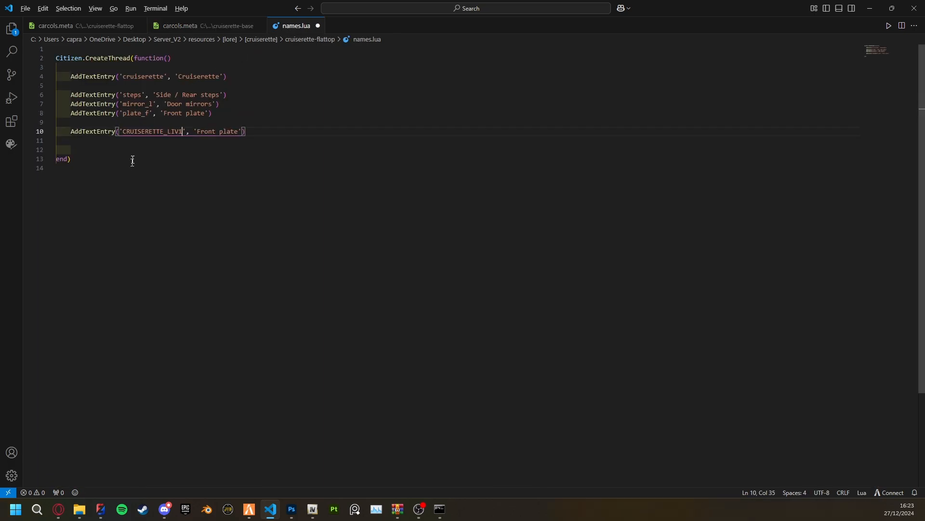
# Set the CRUISERETTE_LIV1 entry's display name to Free Candy and save names.lua
pyautogui.moveTo(119, 131); pyautogui.dragTo(238, 133)
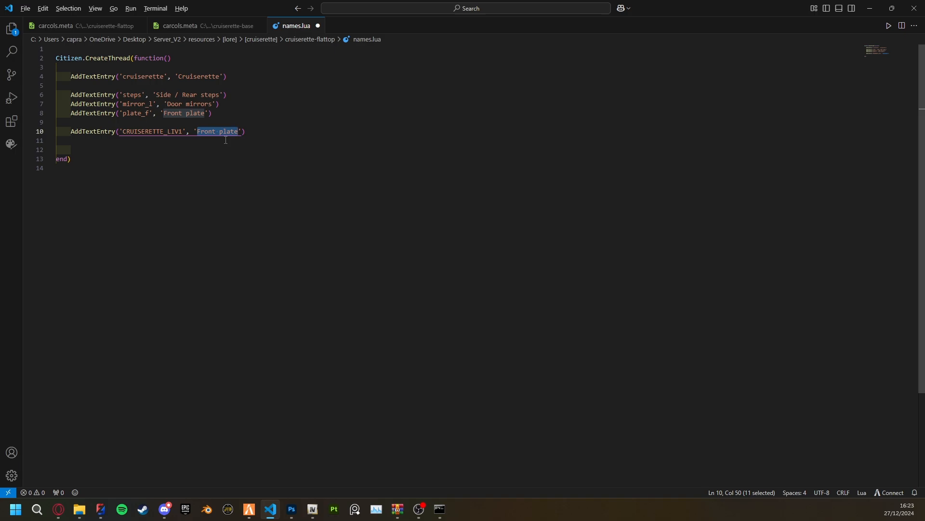
pyautogui.write('Free Candy')
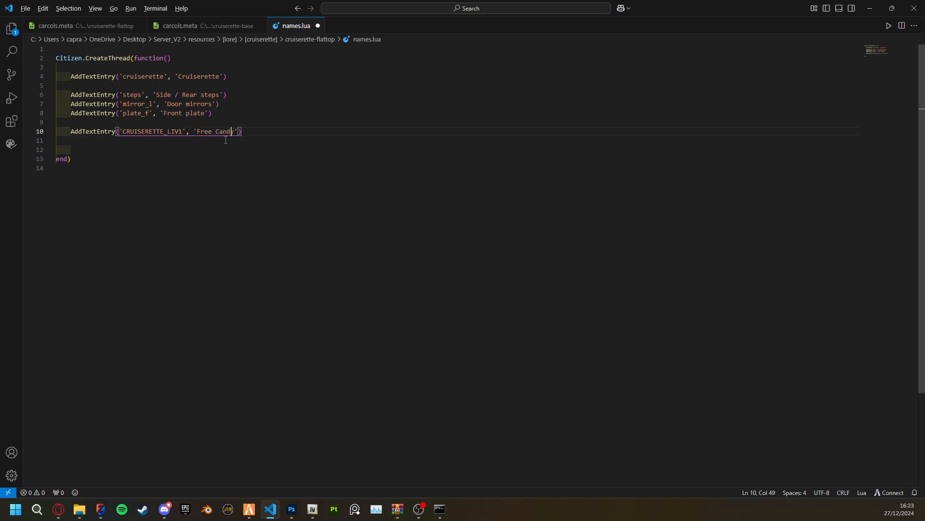
pyautogui.hotkey('ctrl', 's')
pyautogui.moveTo(197, 132); pyautogui.dragTo(233, 131)
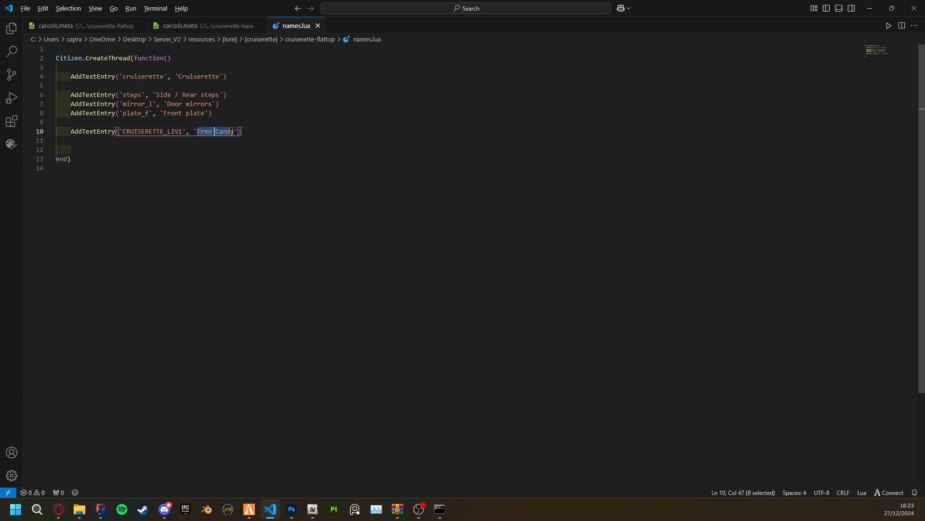
pyautogui.click(262, 135)
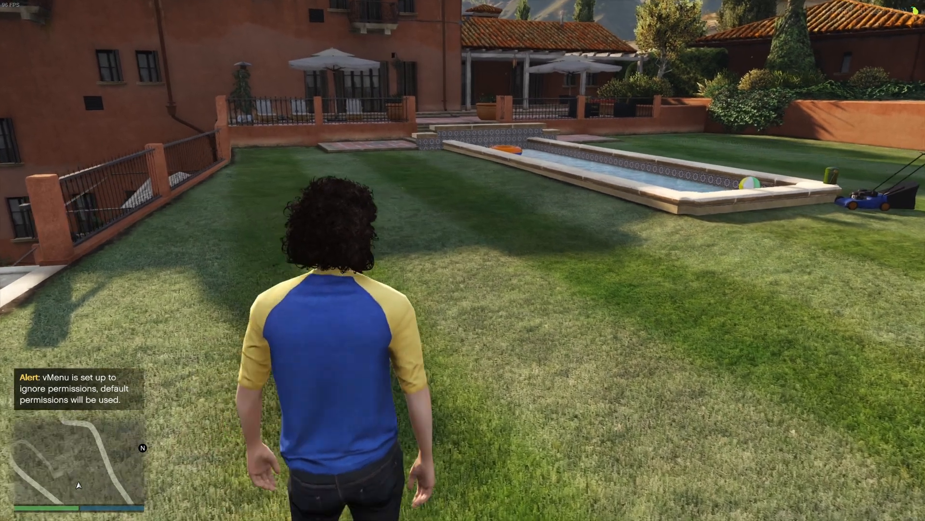
# Switch to FiveM and spawn the vehicle cruiserette by model name with the vMenu Vehicle Spawner
pyautogui.press('w')
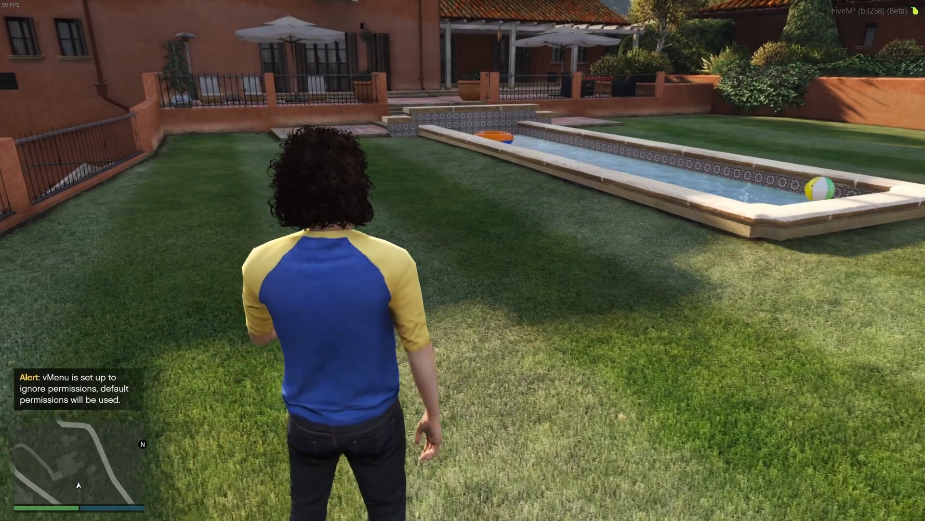
pyautogui.press('m')
pyautogui.press('Down')
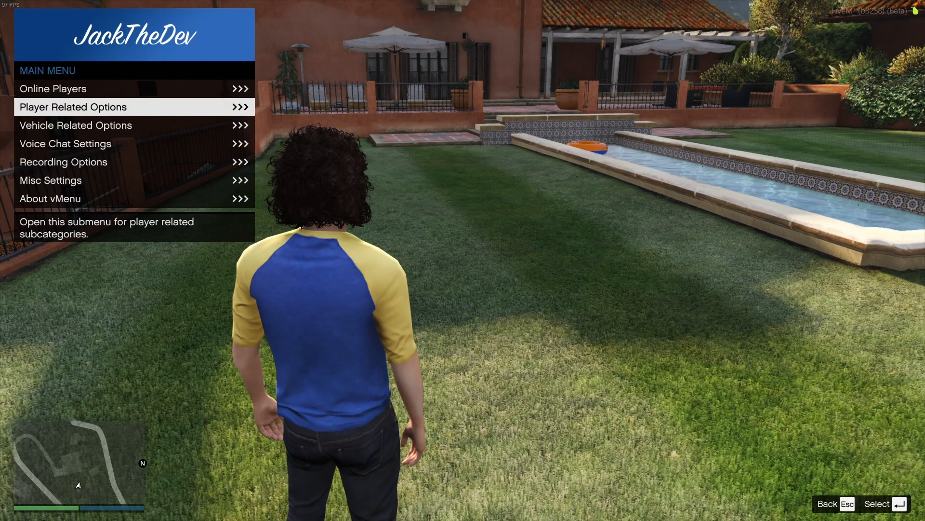
pyautogui.press('Down')
pyautogui.press('Return')
pyautogui.press('Down')
pyautogui.press('Return')
pyautogui.press('Return')
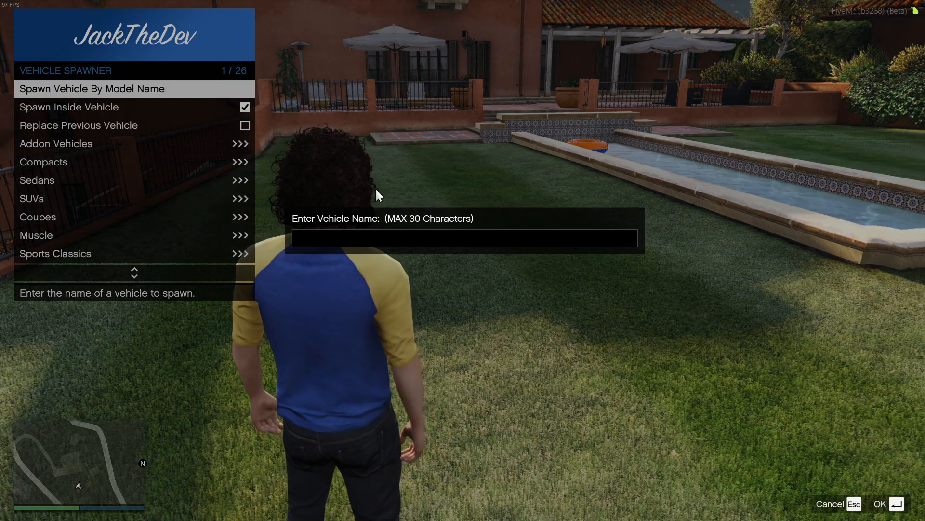
pyautogui.write('cr')
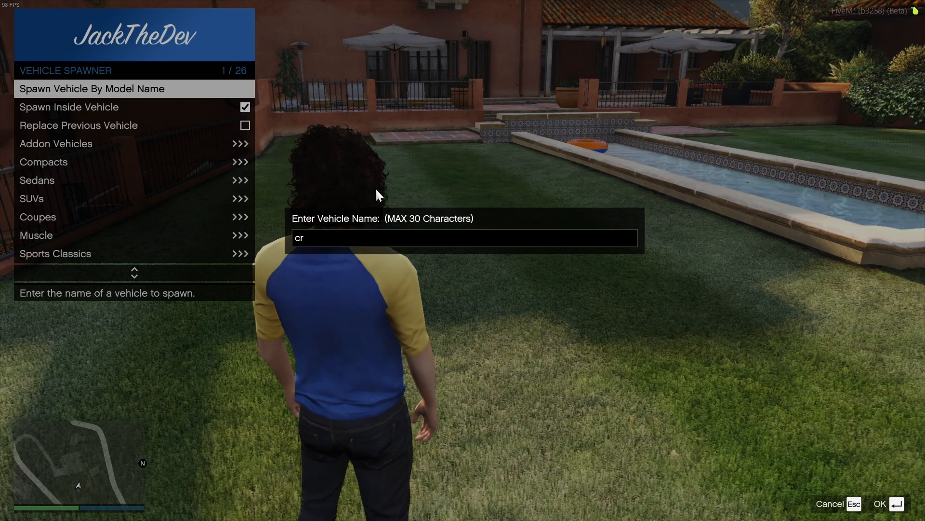
pyautogui.write('uiserett')
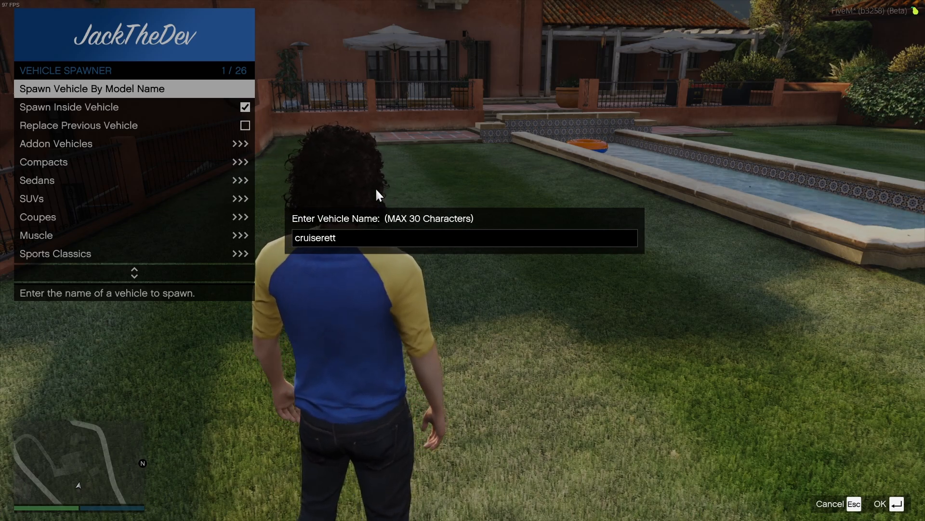
pyautogui.write('e')
pyautogui.press('Return')
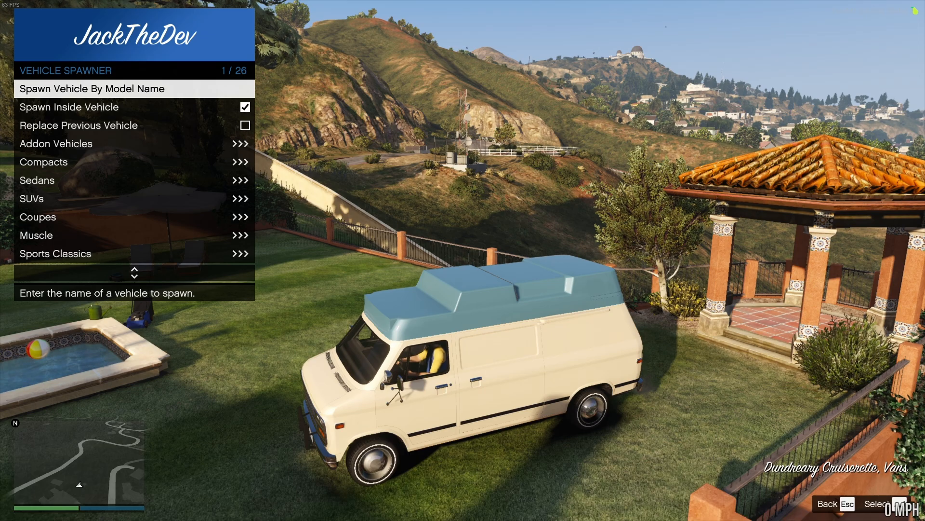
# Open the Mod Menu in the Vehicle Options of the spawned van
pyautogui.press('Escape')
pyautogui.press('Return')
pyautogui.press('Down')
pyautogui.press('Down')
pyautogui.press('Down')
pyautogui.press('Down')
pyautogui.press('Down')
pyautogui.press('Down')
pyautogui.press('Down')
pyautogui.press('Down')
pyautogui.press('Down')
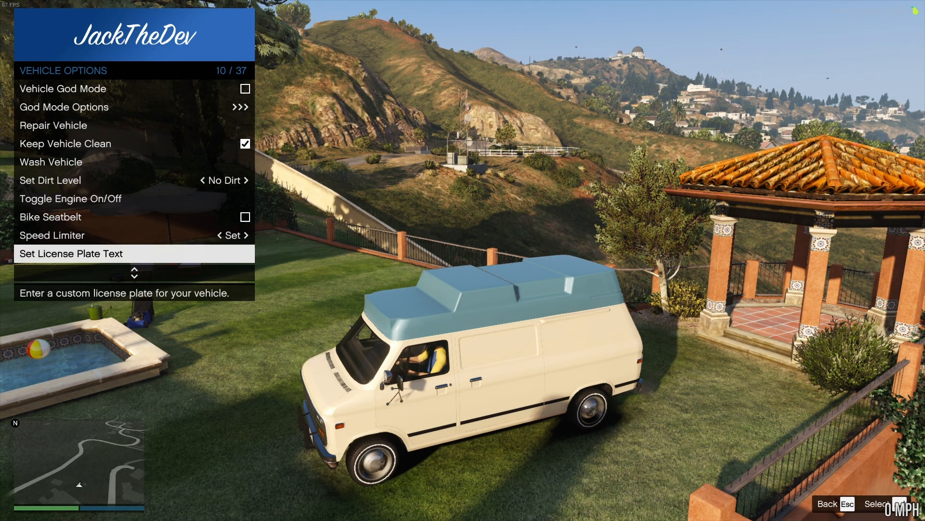
pyautogui.press('Down')
pyautogui.press('Down')
pyautogui.press('Down')
pyautogui.press('Up')
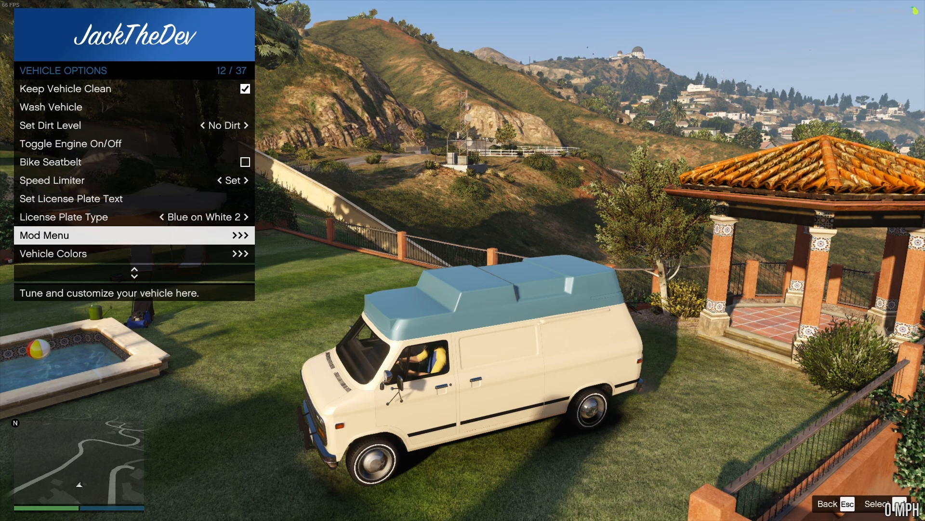
pyautogui.press('Return')
# Apply the Free Candy livery to the van
pyautogui.press('Down')
pyautogui.press('Down')
pyautogui.press('Down')
pyautogui.press('Down')
pyautogui.press('Down')
pyautogui.press('Down')
pyautogui.press('Down')
pyautogui.press('Down')
pyautogui.press('Down')
pyautogui.press('Down')
pyautogui.press('Down')
pyautogui.press('Down')
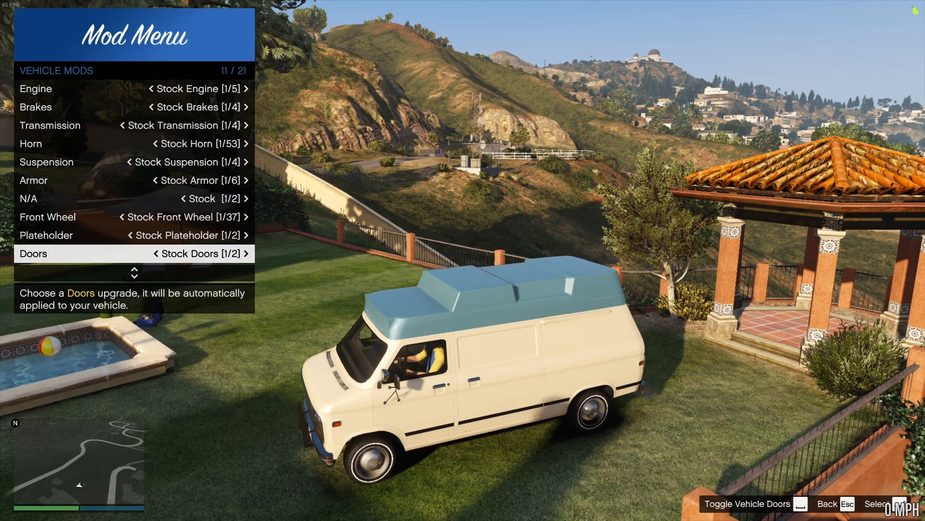
pyautogui.press('Up')
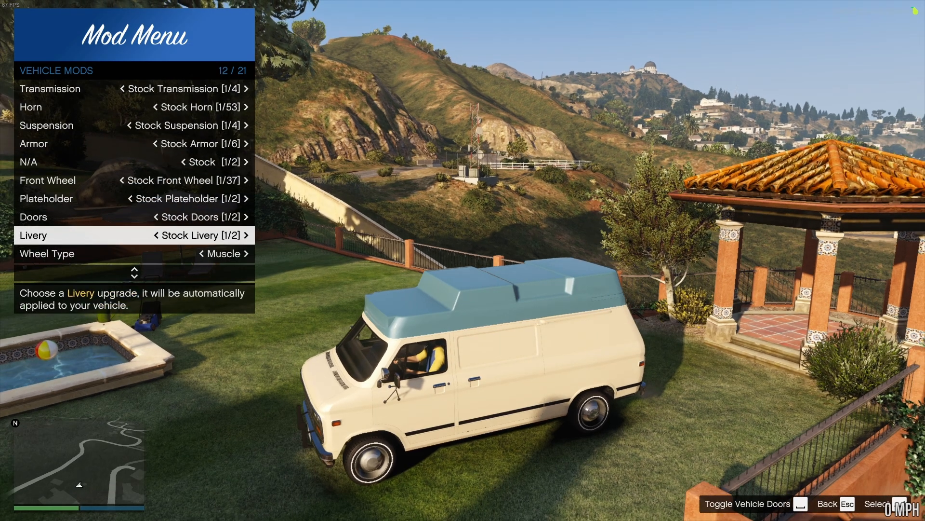
pyautogui.press('Right')
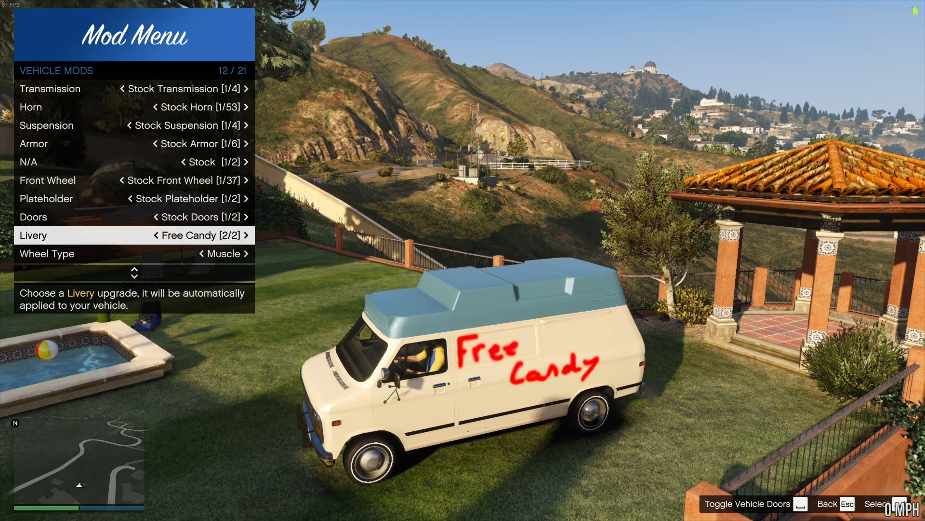